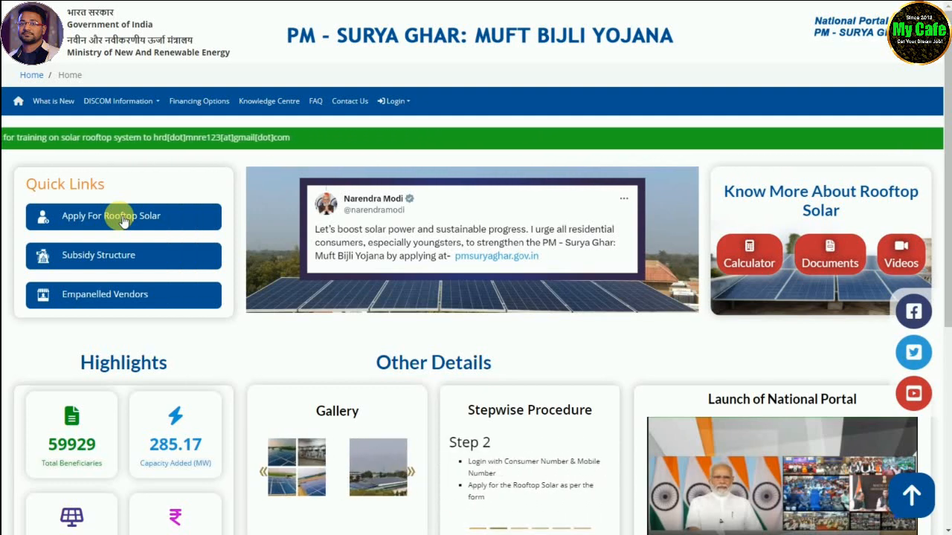
Start the rooftop solar application from Quick Links and page through procedure Steps 1–4.
left_click(123, 217)
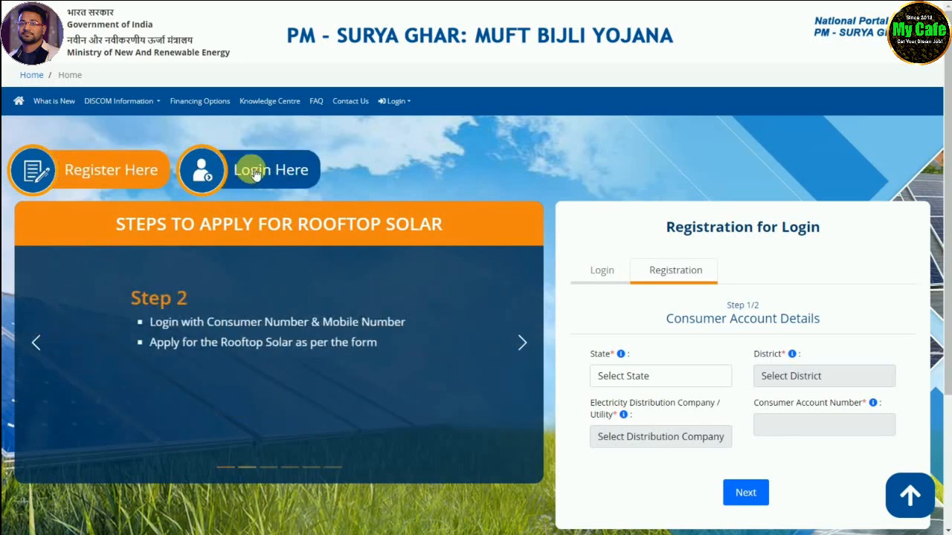
left_click(38, 344)
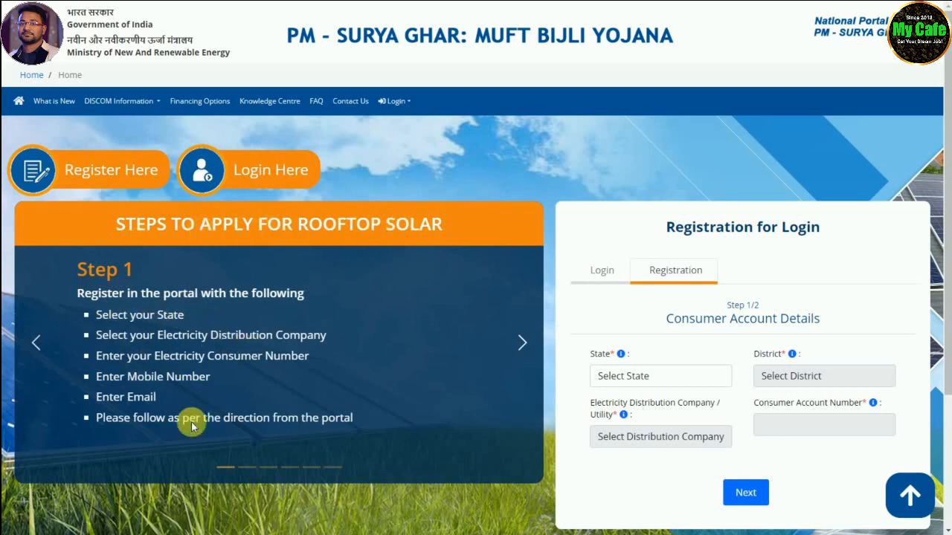
left_click(522, 343)
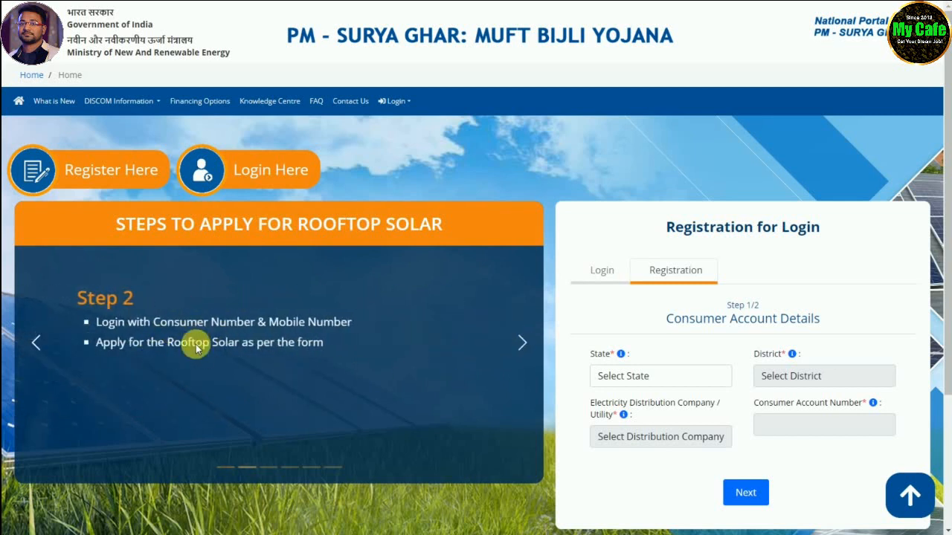
left_click(521, 344)
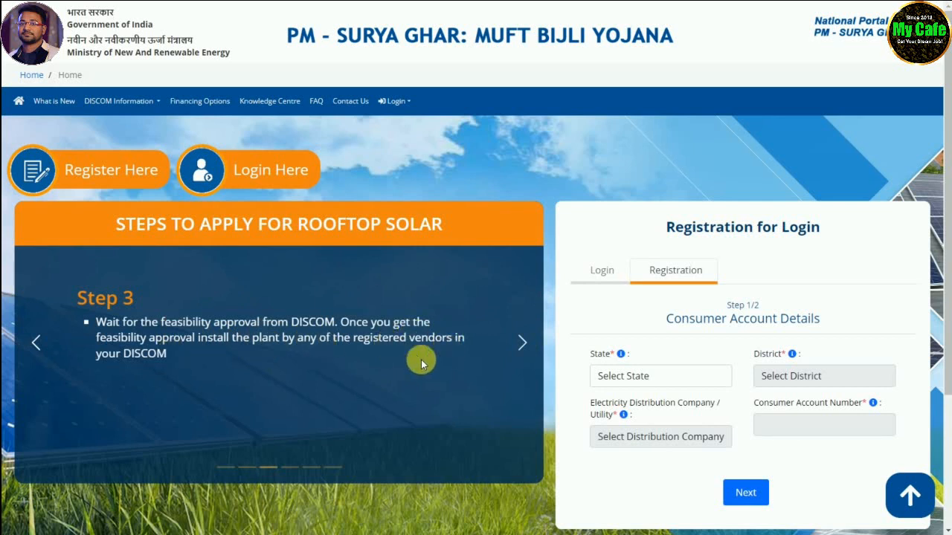
left_click(530, 350)
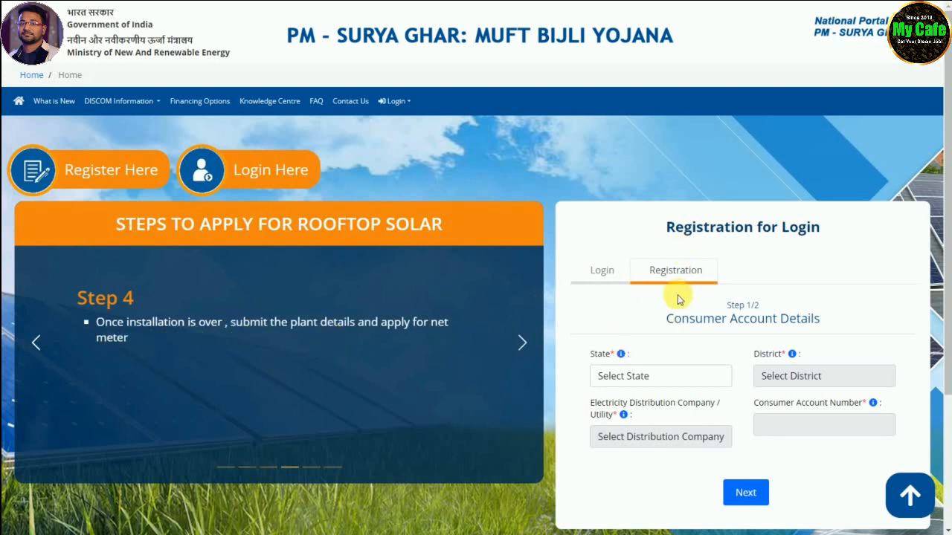
Choose WEST BENGAL, DINAJPUR DAKSHIN and WBSEDCL, enter the consumer account number, and submit for verification.
left_click(646, 376)
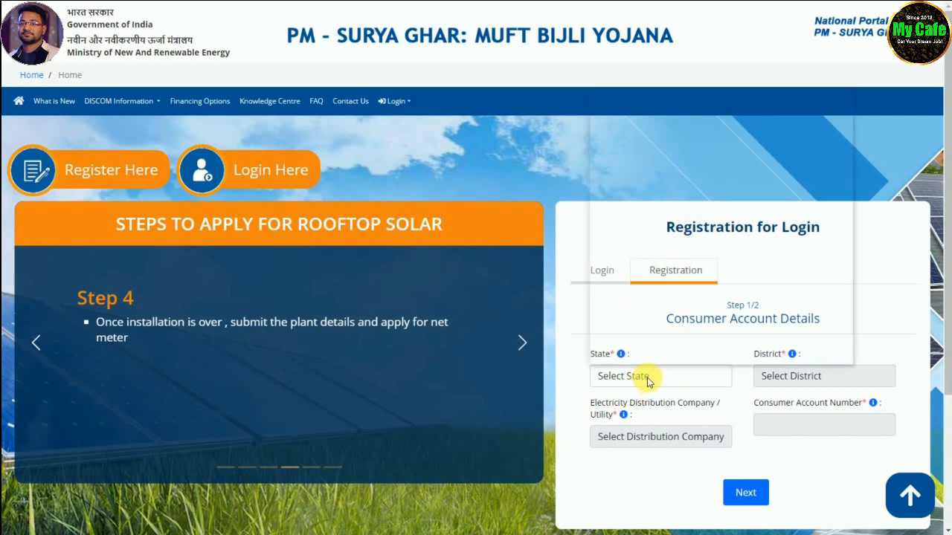
scroll(673, 297, "down", 5)
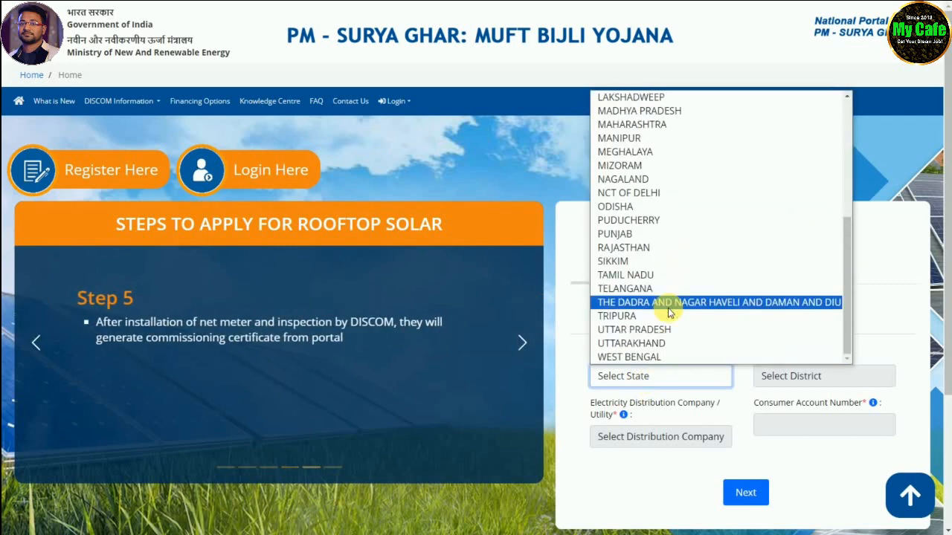
left_click(647, 356)
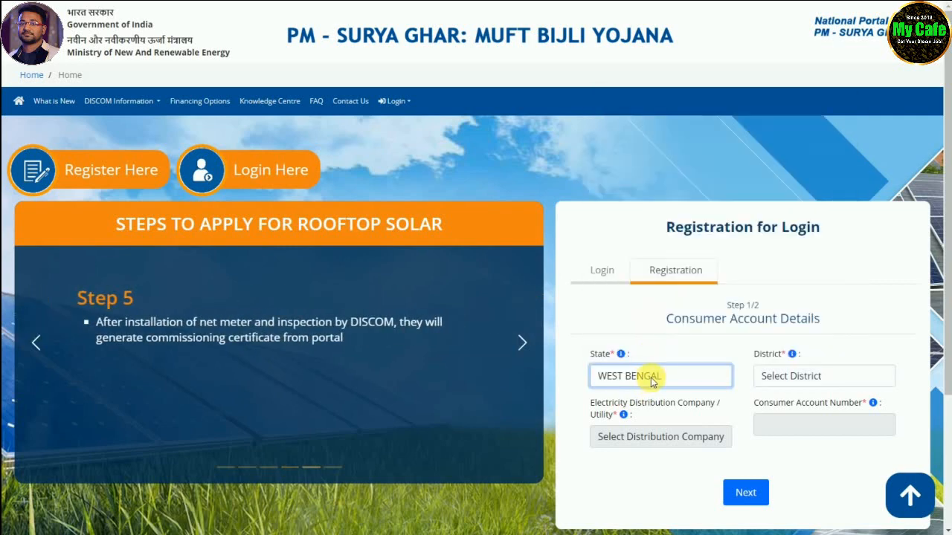
left_click(809, 376)
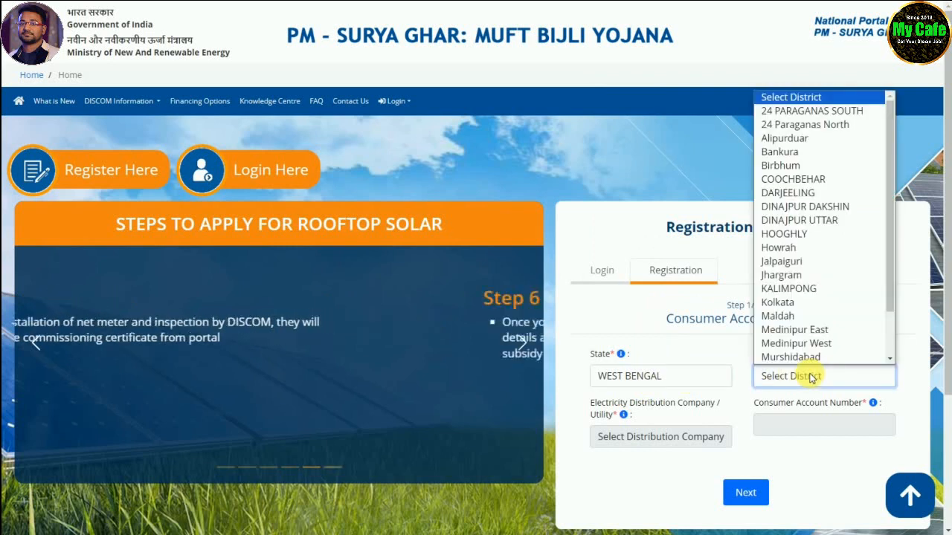
left_click(818, 206)
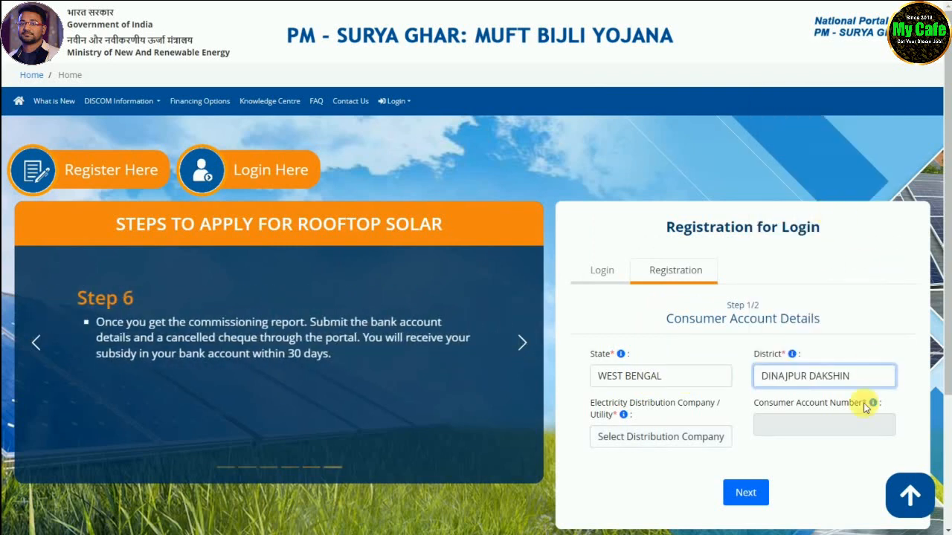
left_click(633, 438)
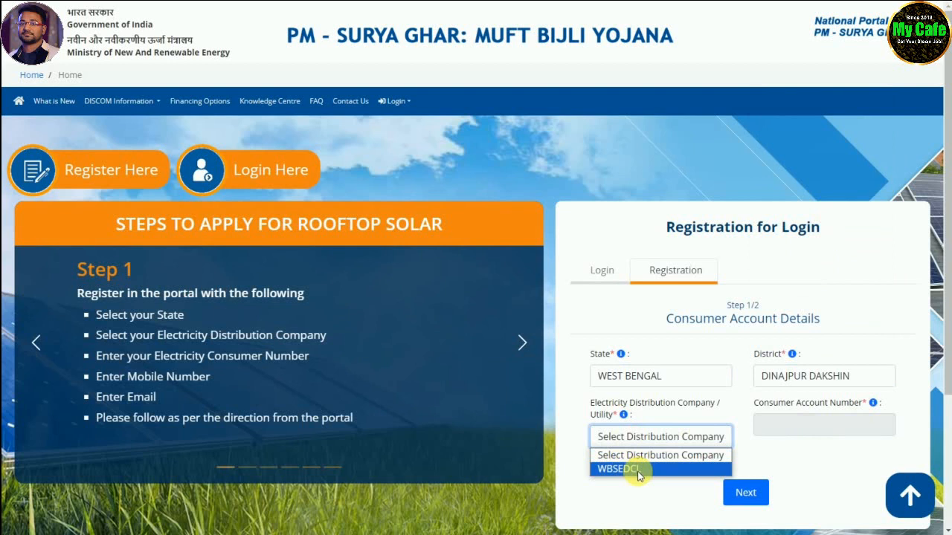
left_click(636, 470)
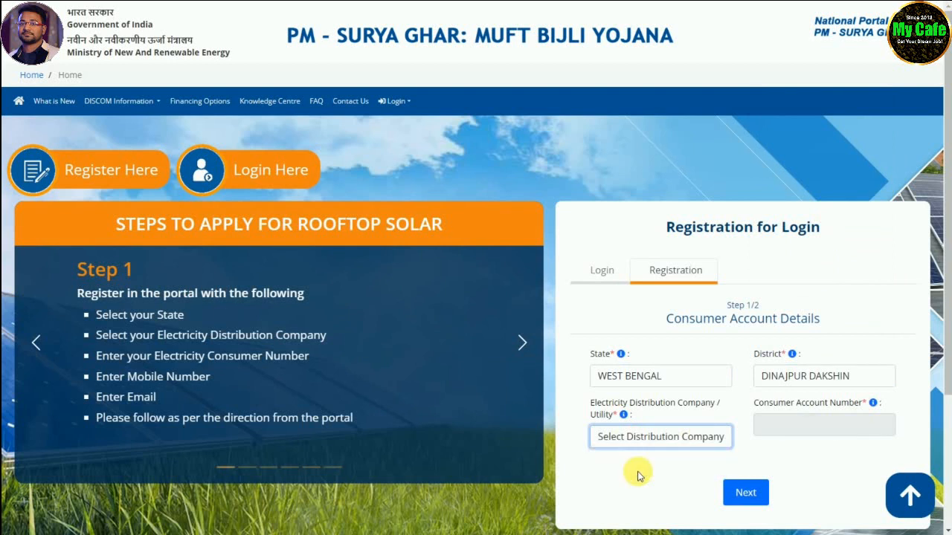
left_click(803, 426)
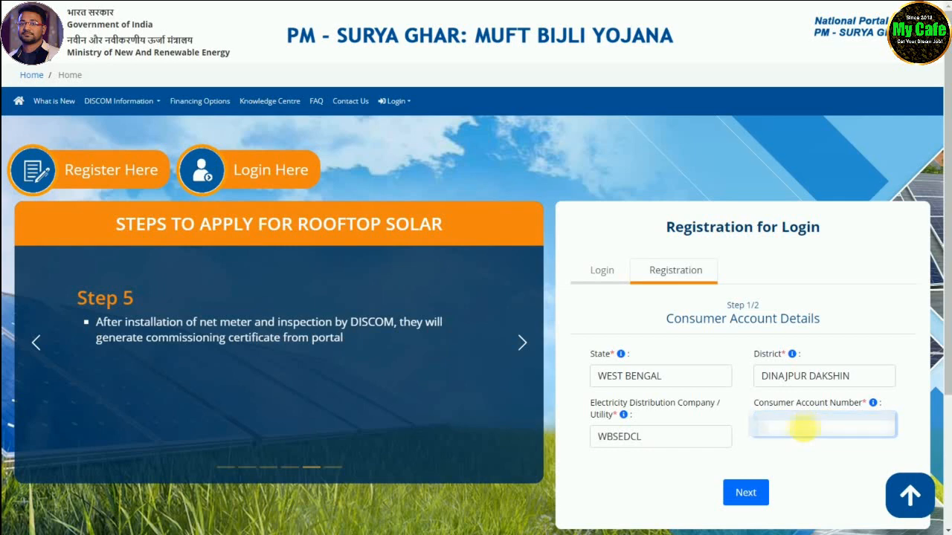
left_click(751, 497)
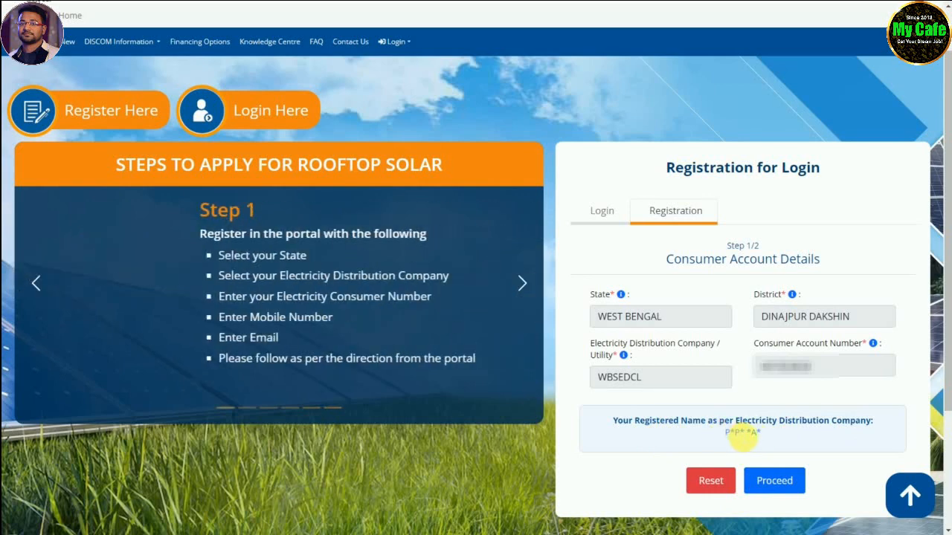
Continue to the contact step, enter the mobile number and request an SMS OTP.
left_click(774, 481)
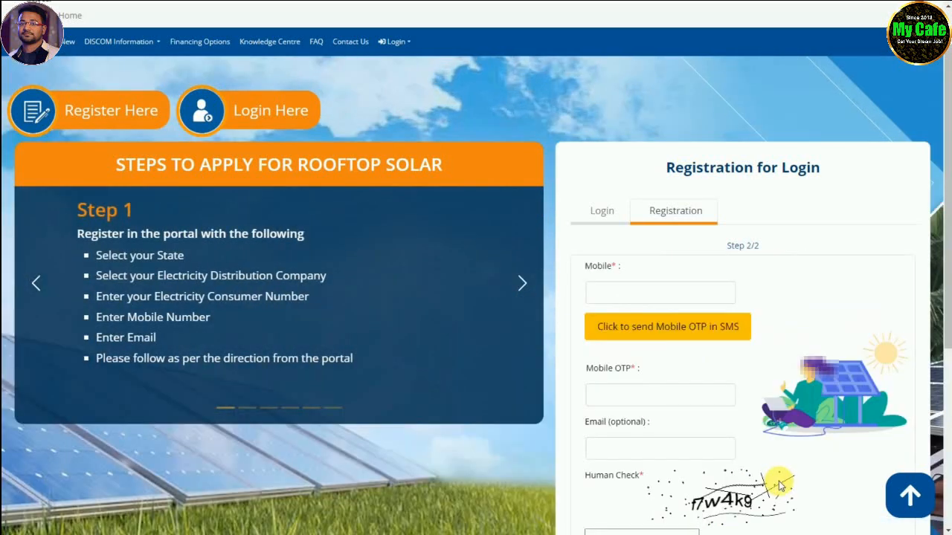
left_click(629, 294)
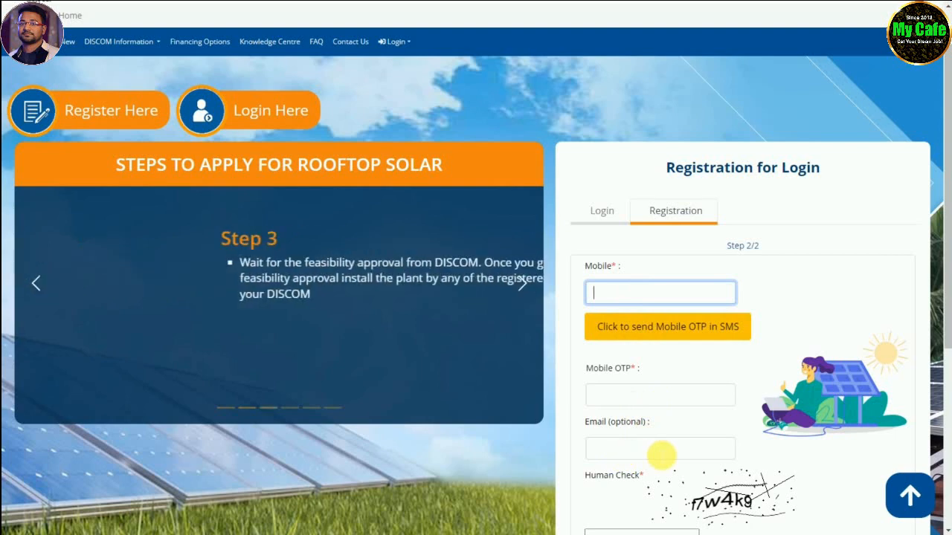
left_click_drag(948, 279, 948, 354)
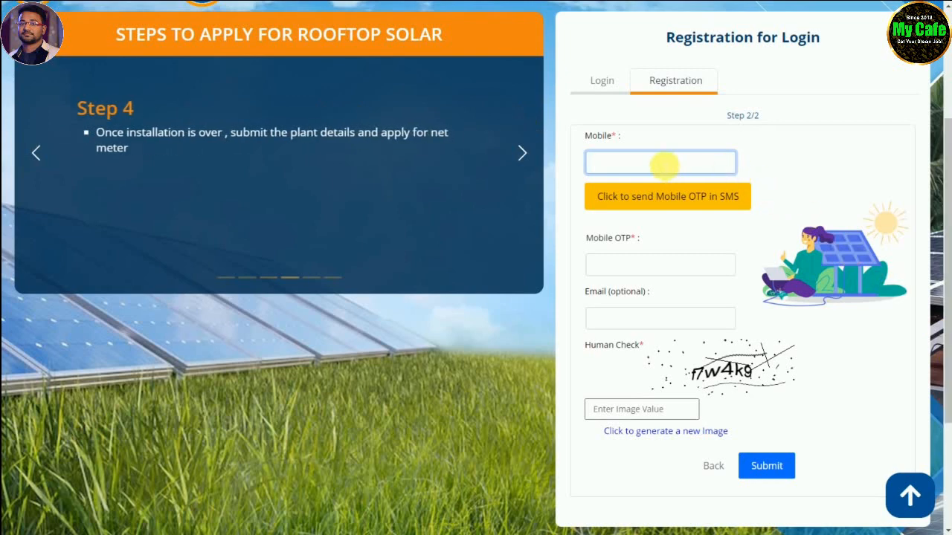
type("9876543")
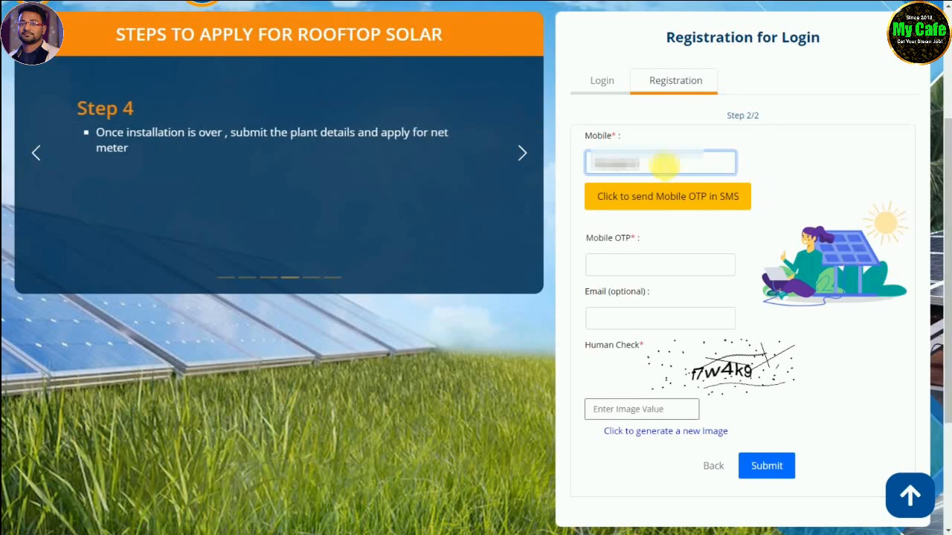
left_click(671, 197)
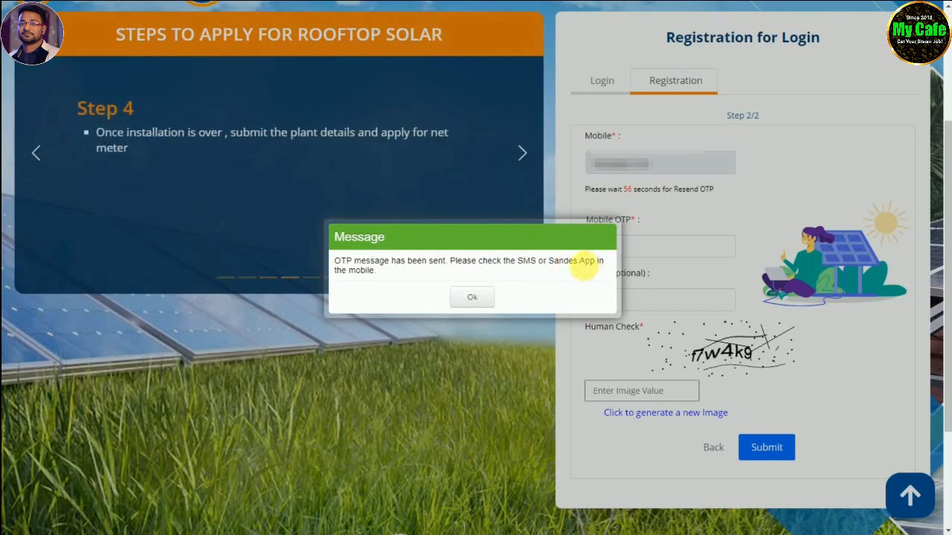
left_click(477, 302)
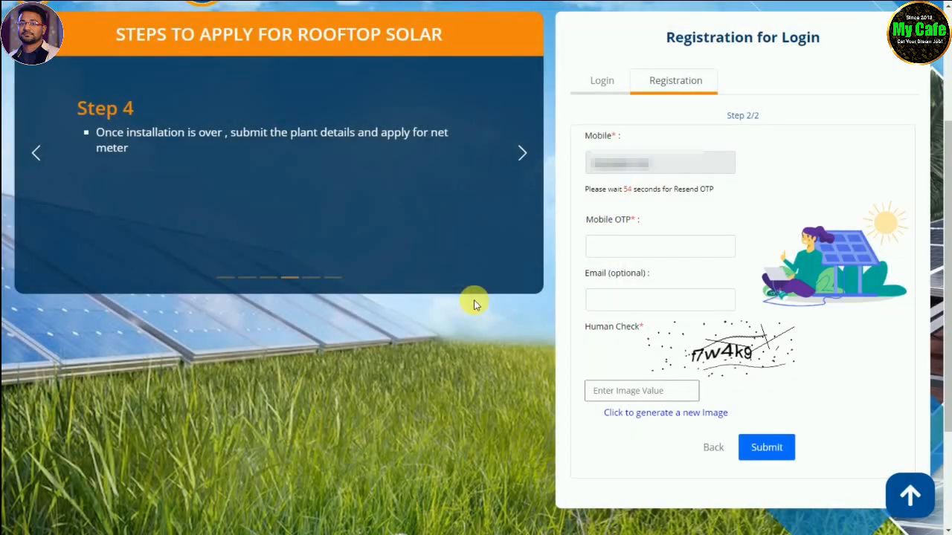
Fill in the received mobile OTP, the e-mail address and the captcha image value.
left_click(626, 255)
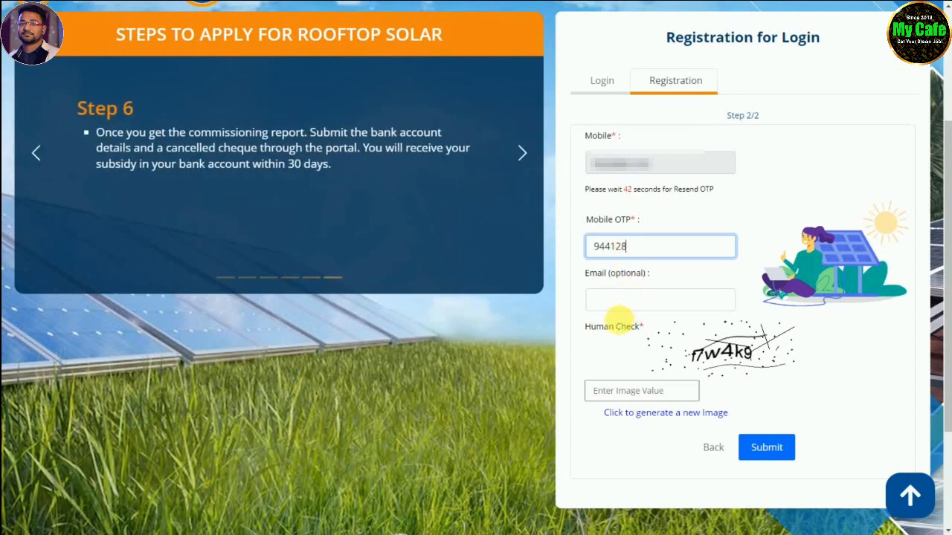
left_click(627, 301)
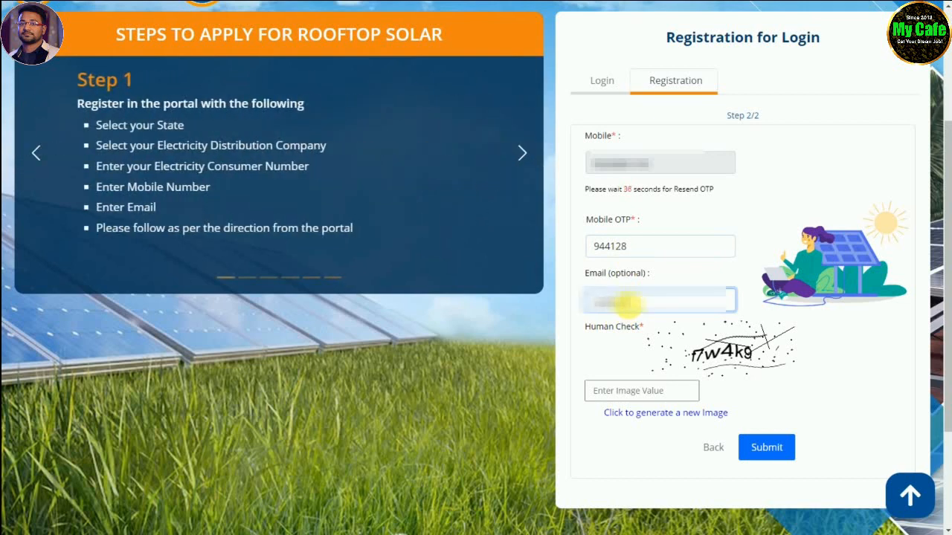
type("*********")
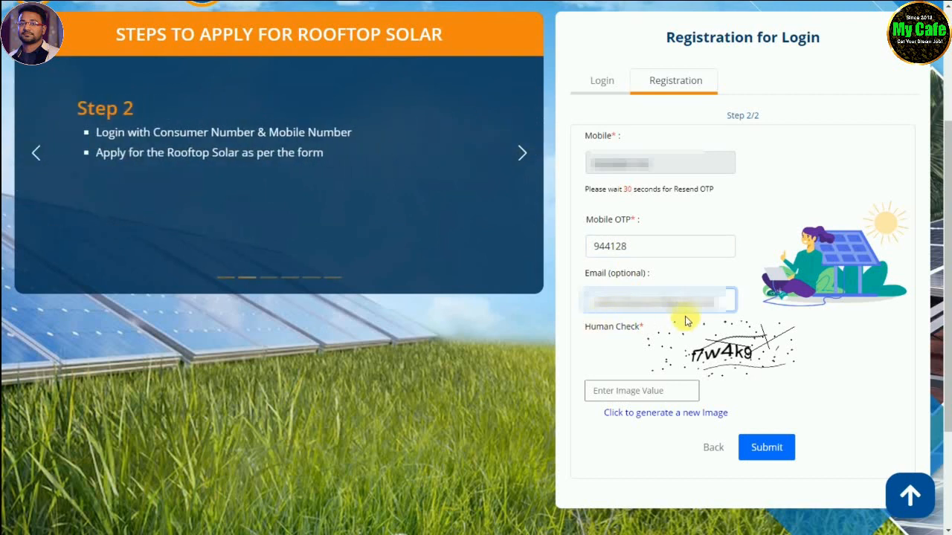
left_click(638, 392)
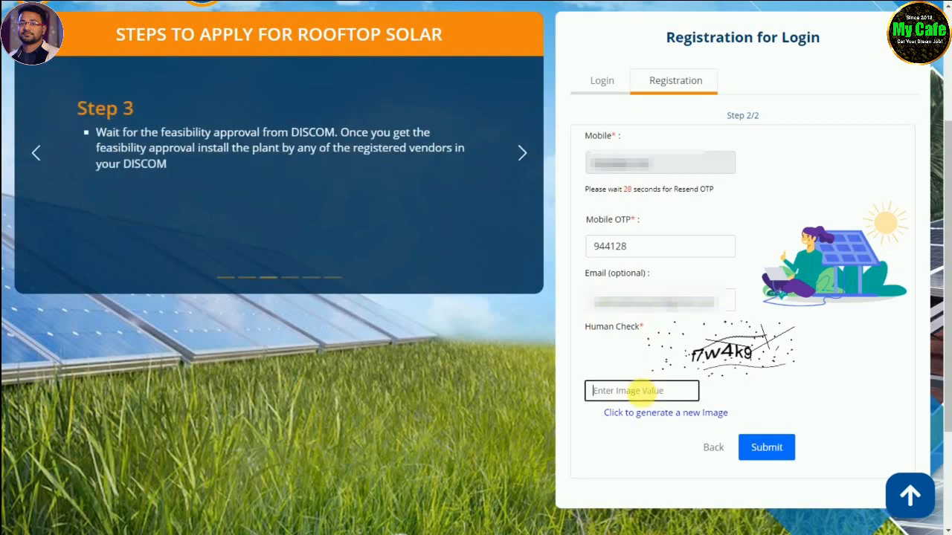
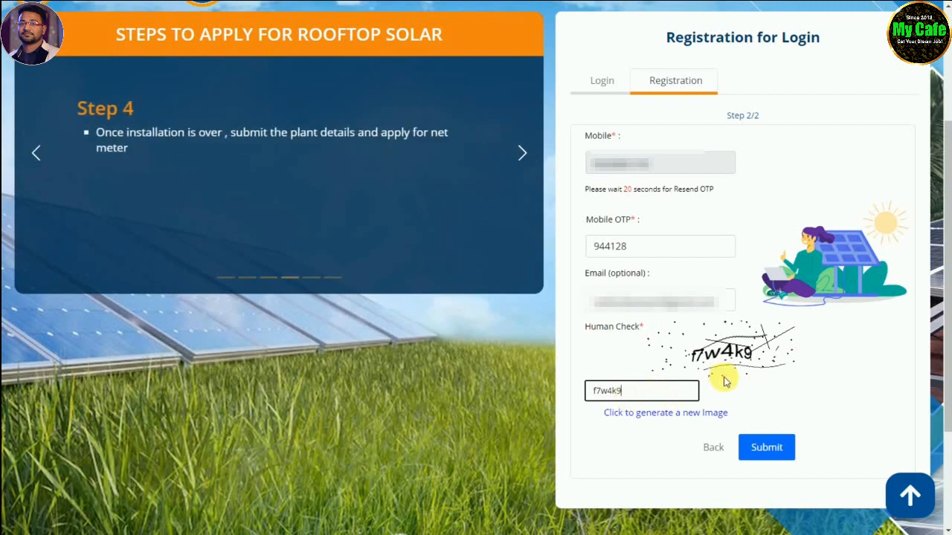
Submit the registration and confirm the 'Are you sure you want to submit?' prompt.
left_click(770, 452)
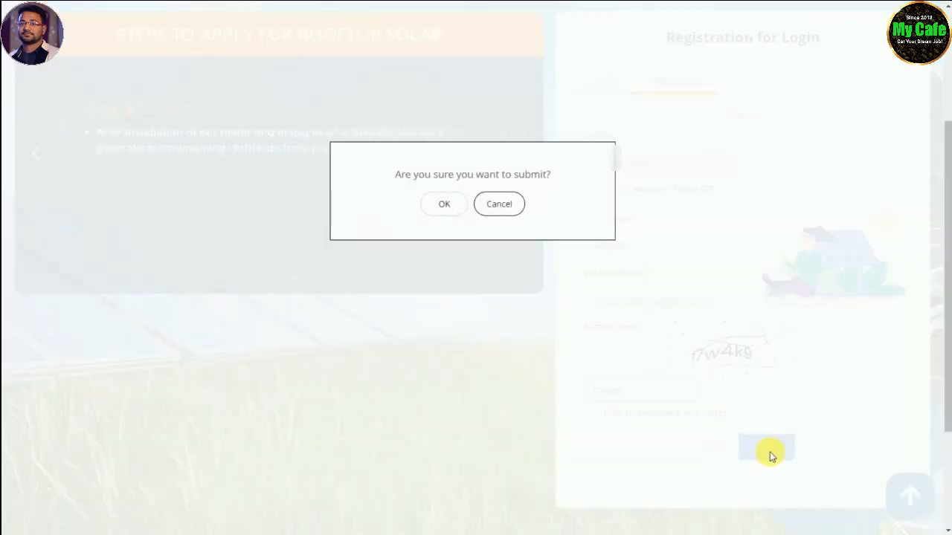
left_click(444, 204)
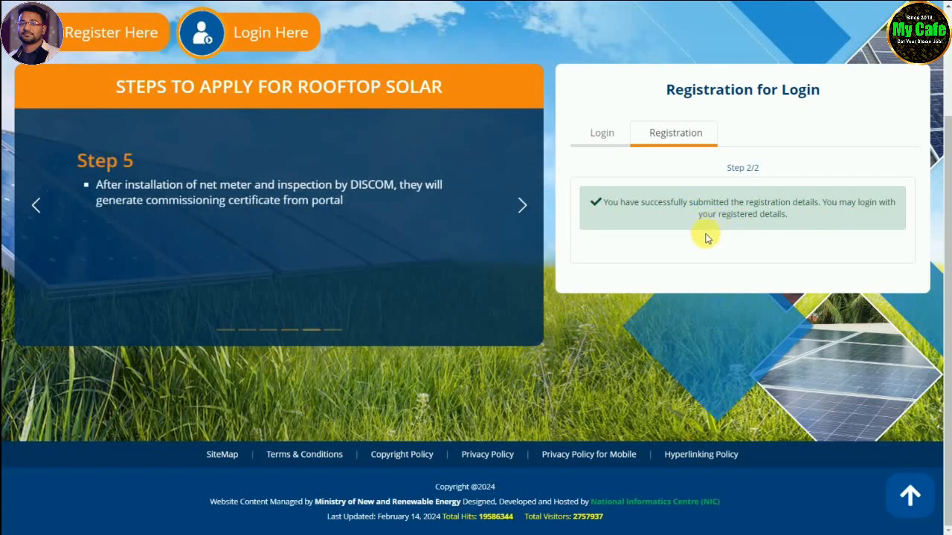
scroll(706, 237, "up", 2)
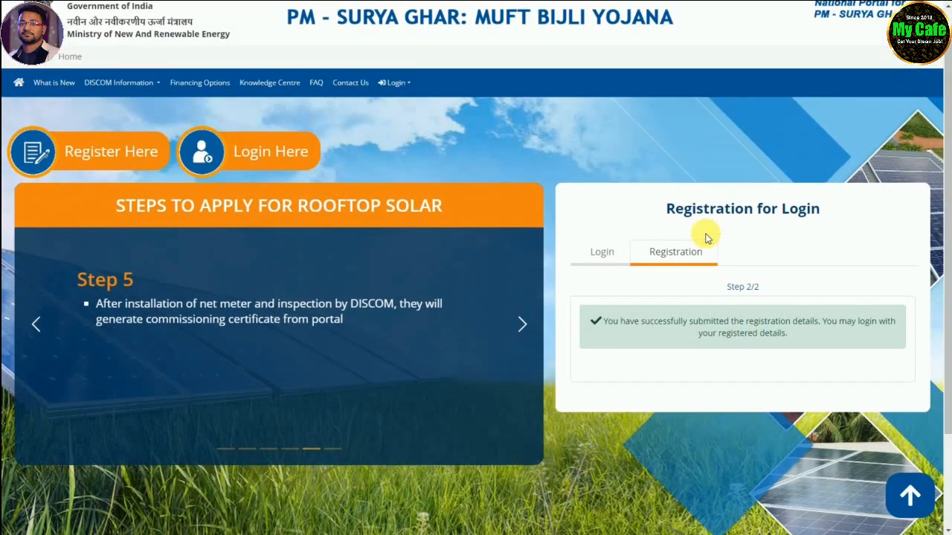
On the login form, enter the registered mobile number and captcha 37baw5, then request the OTP.
left_click(270, 158)
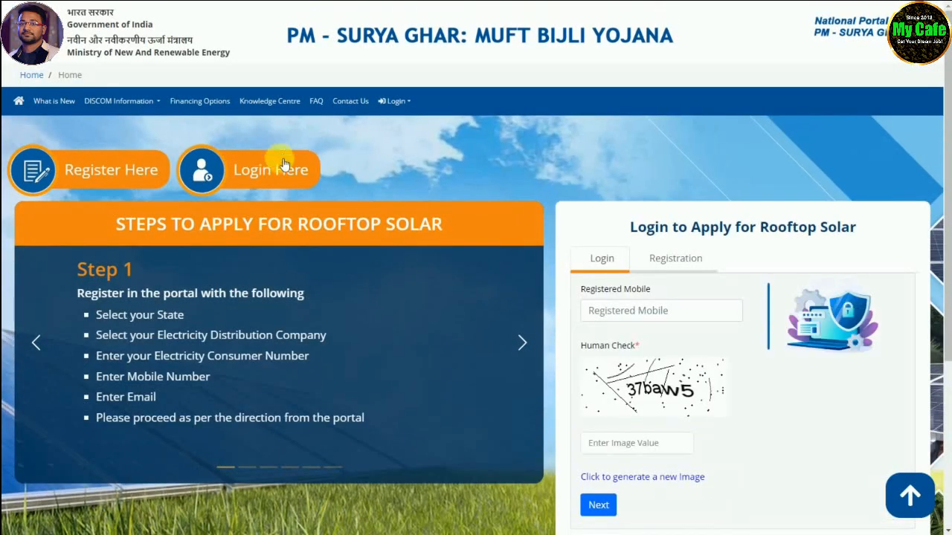
left_click(628, 312)
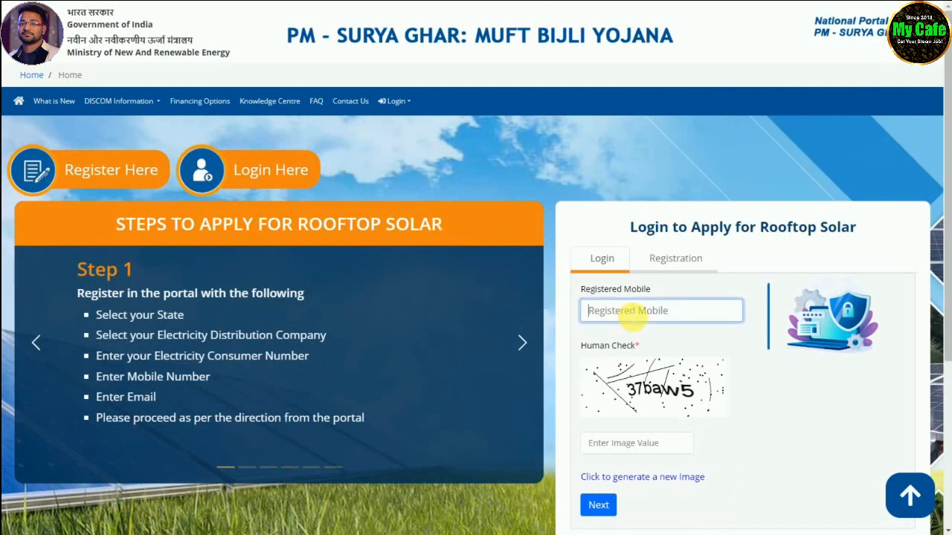
type("9999")
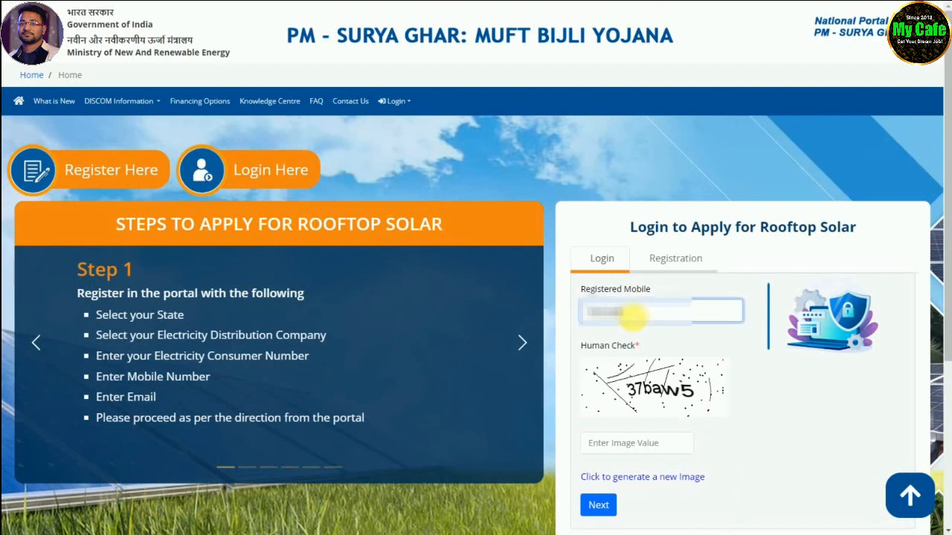
left_click(647, 442)
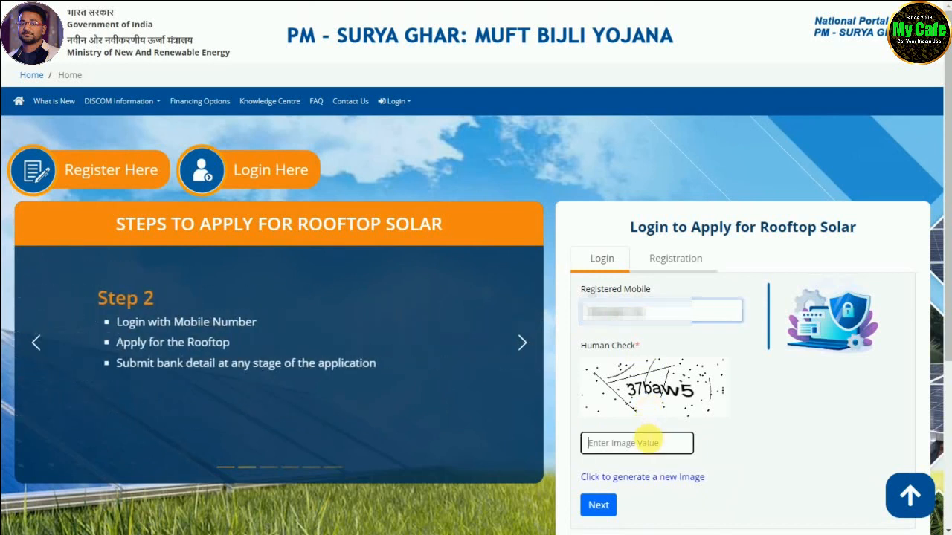
type("37baw")
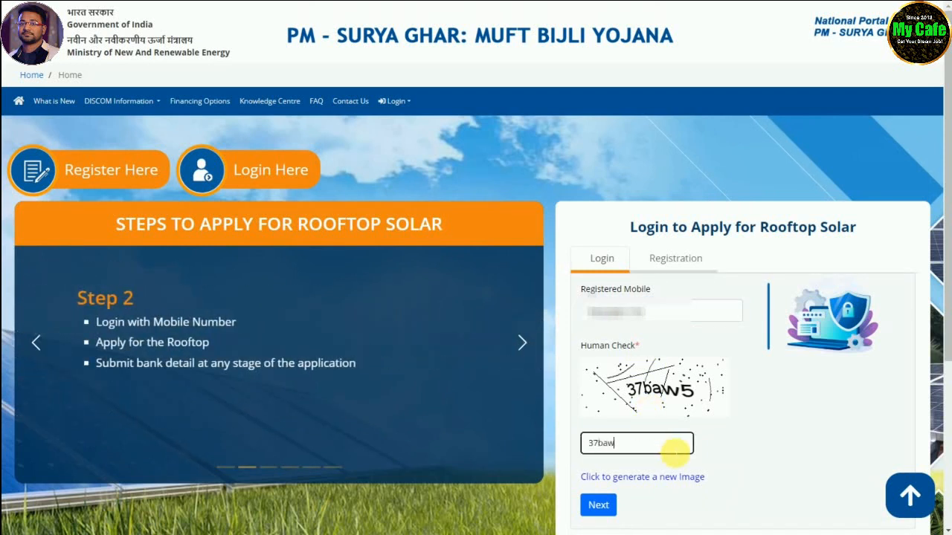
type("5")
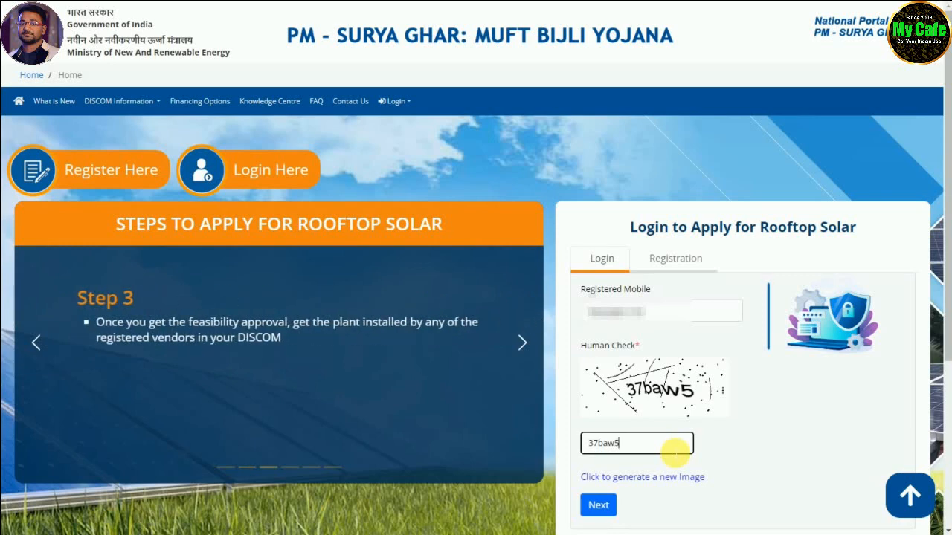
left_click(598, 510)
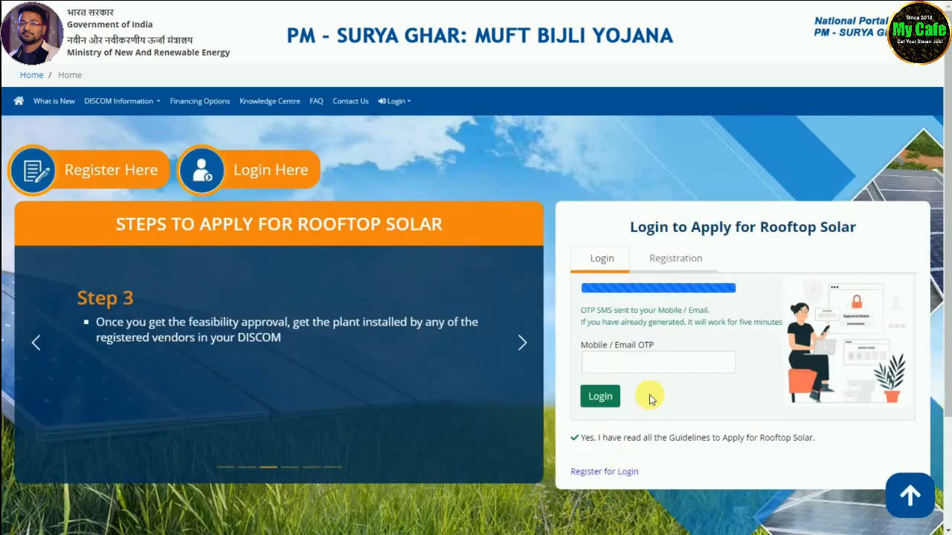
Enter the received login OTP in the Mobile / Email OTP field and log in.
left_click(659, 363)
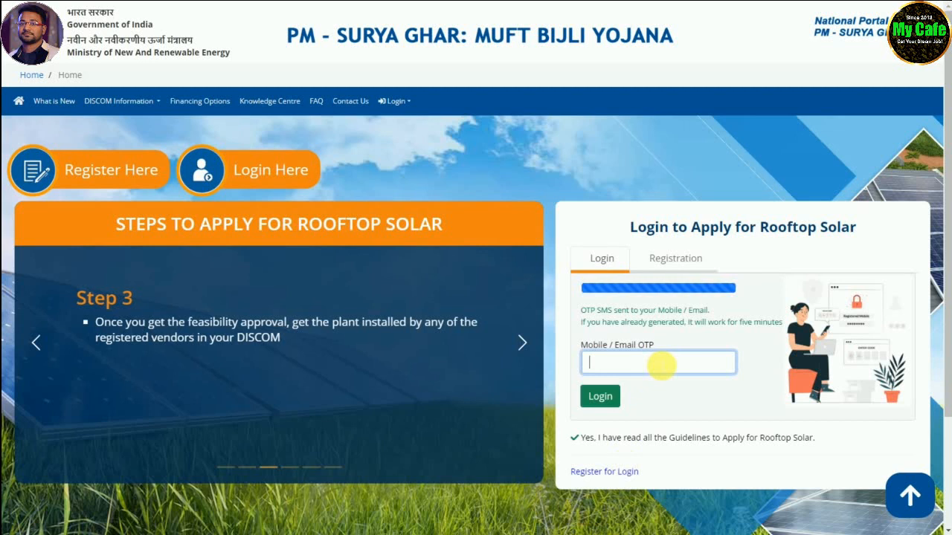
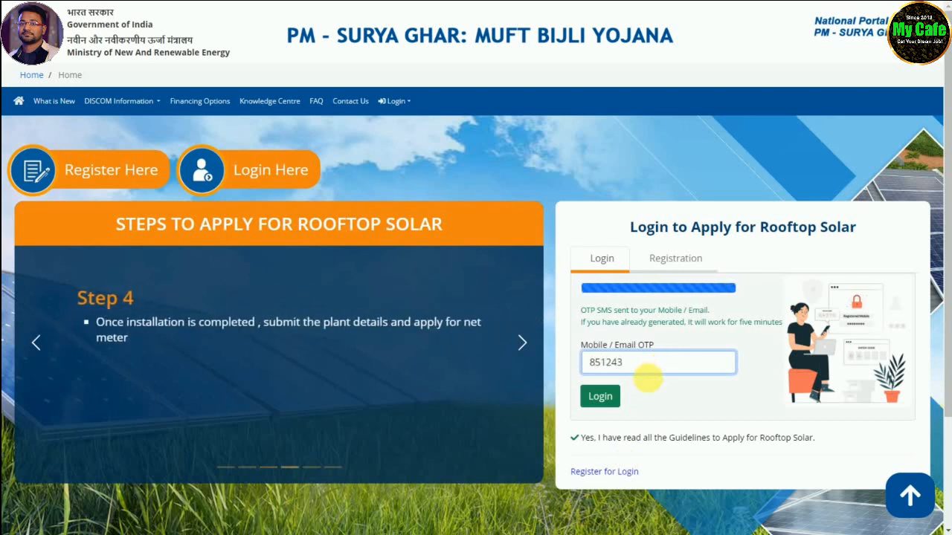
left_click(616, 397)
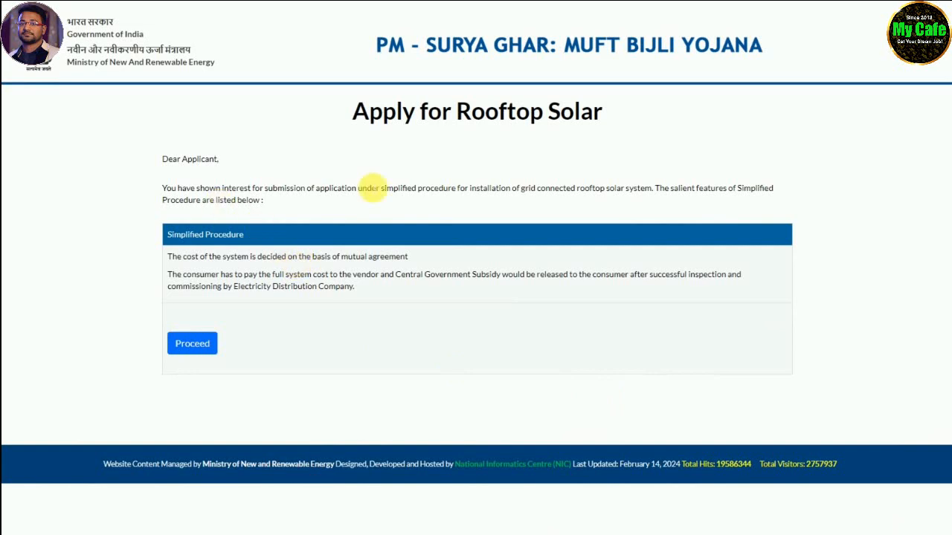
Proceed from the Simplified Procedure page to the rooftop solar installation form.
left_click(186, 346)
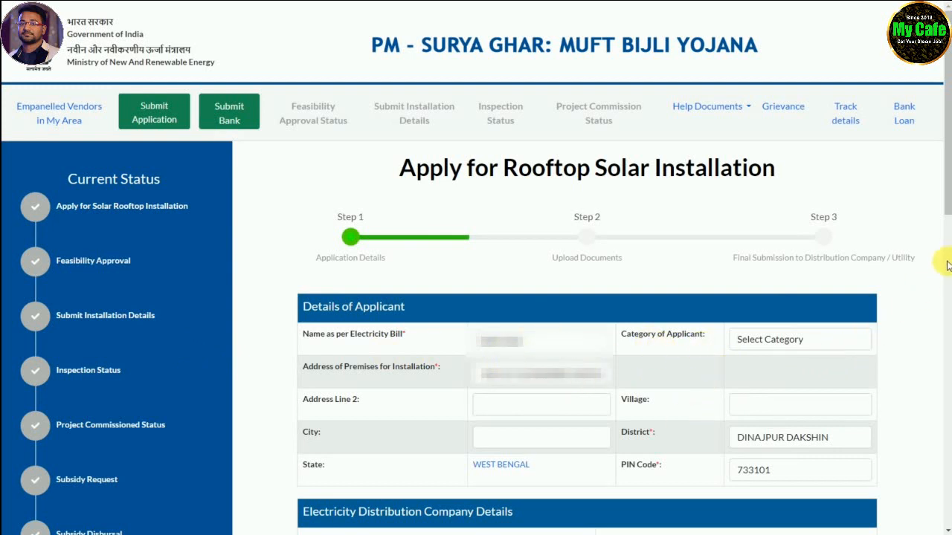
Set the applicant category to General and fill in Address Line 2, Village and City.
left_click(777, 341)
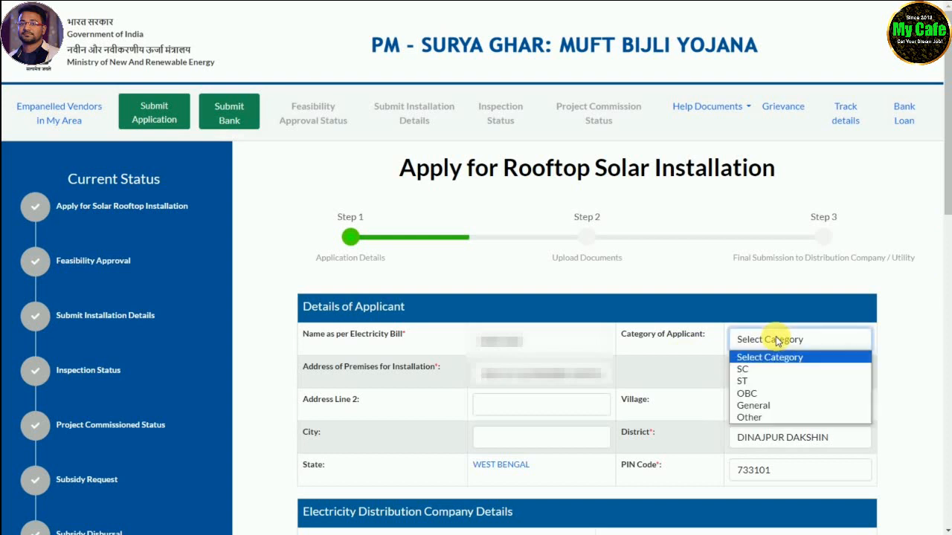
left_click(766, 403)
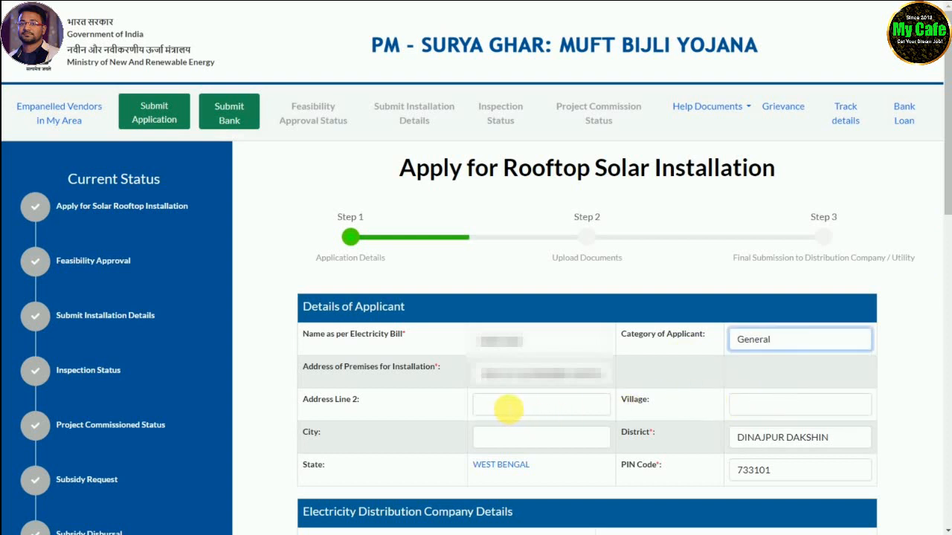
left_click(508, 408)
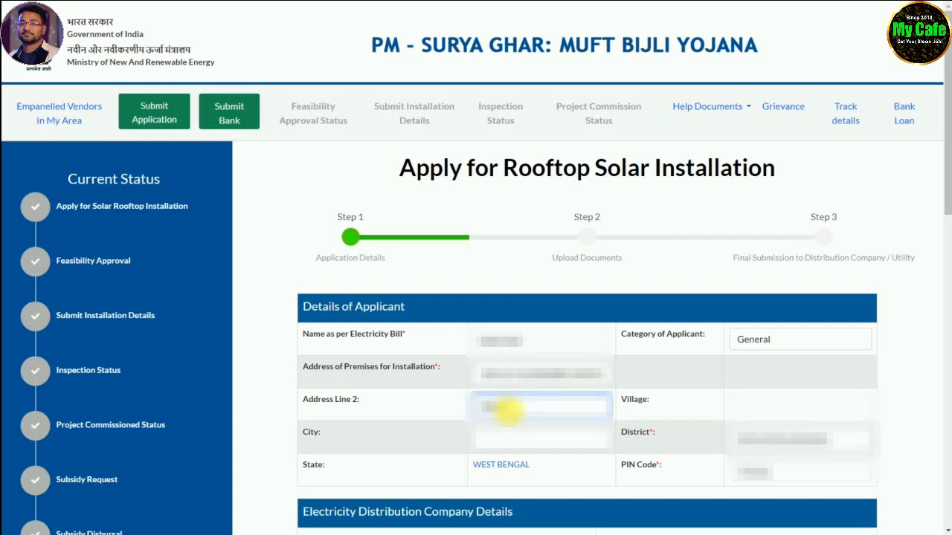
type("...")
key("Tab")
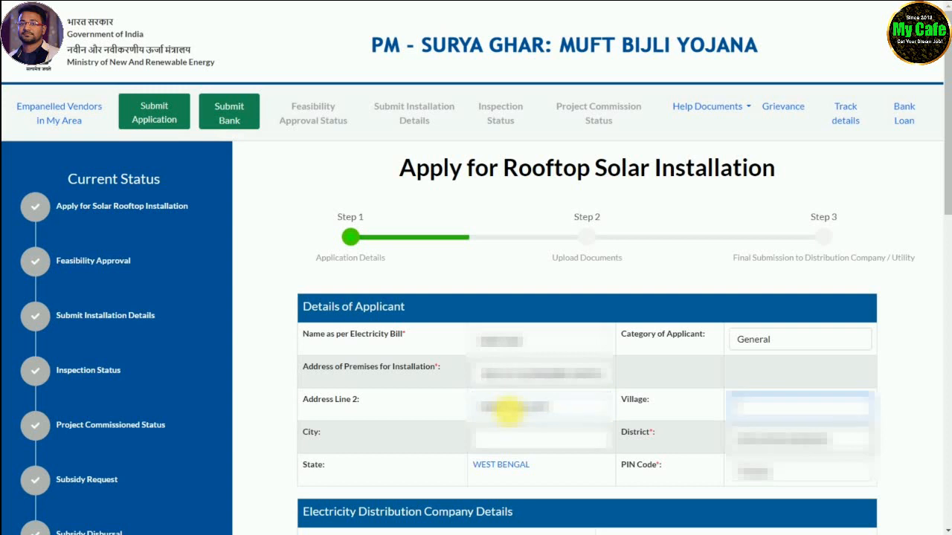
type("...")
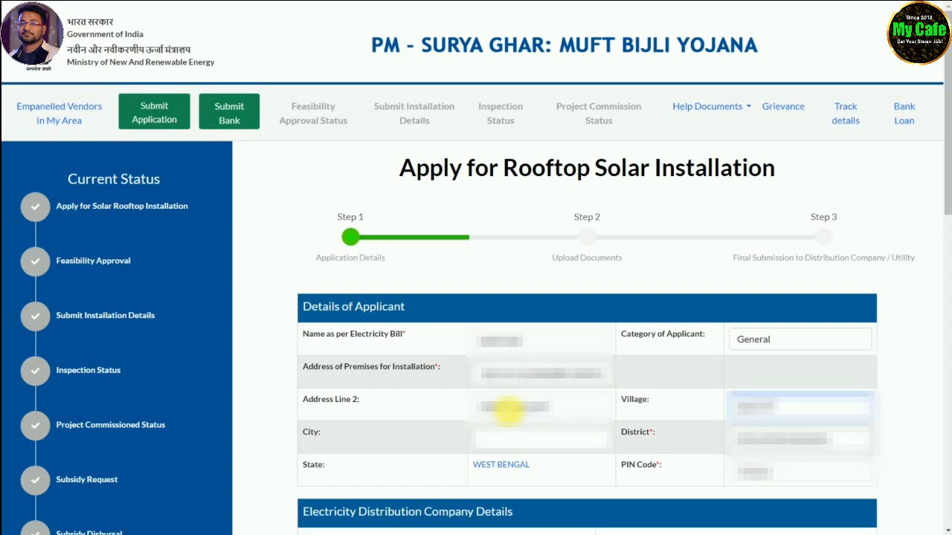
type("...")
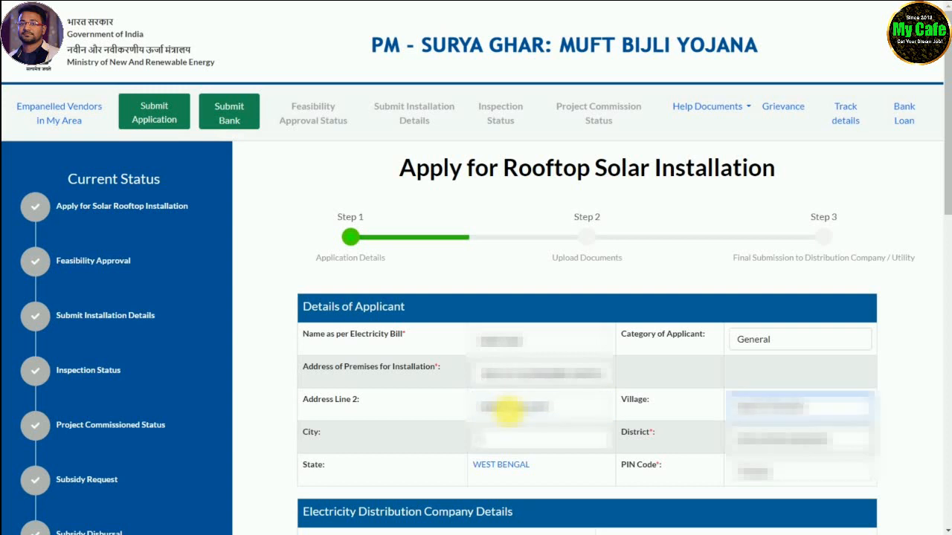
key("Tab")
type("...")
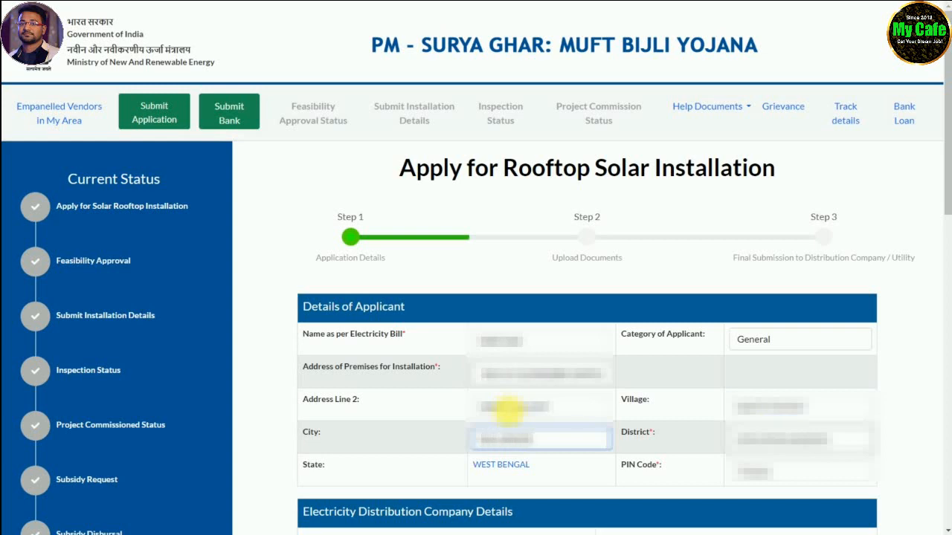
type("...")
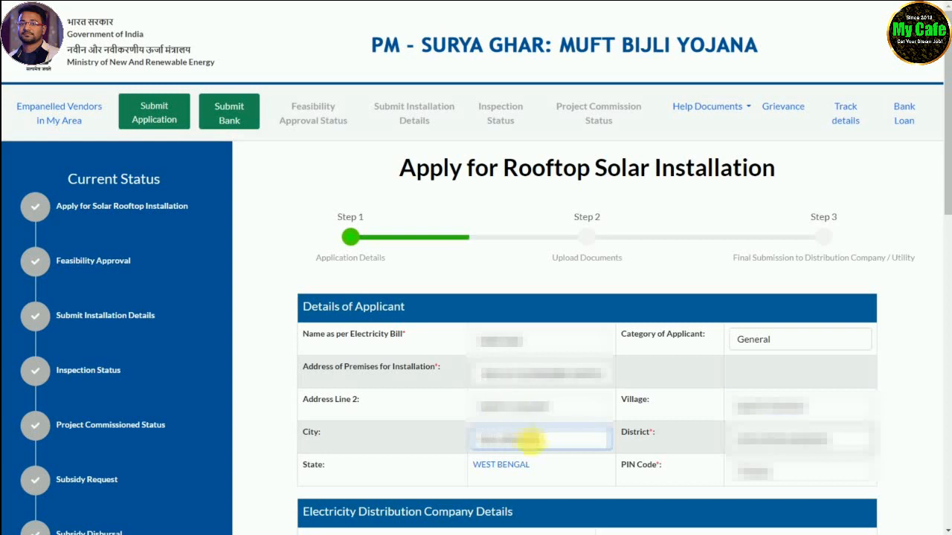
scroll(895, 436, "down", 5)
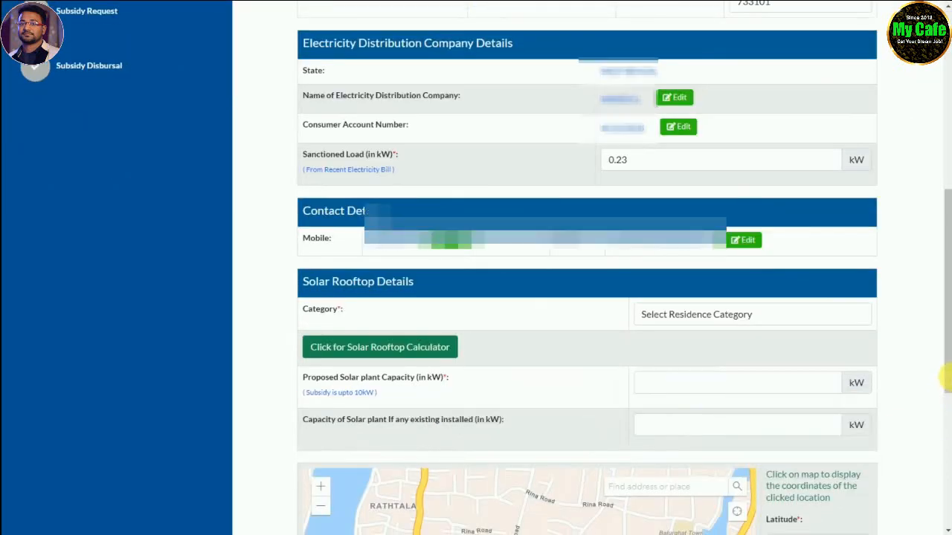
Choose Residential as the rooftop category.
mouse_move(947, 374)
left_mouse_down()
mouse_move(947, 341)
mouse_move(946, 381)
left_mouse_up()
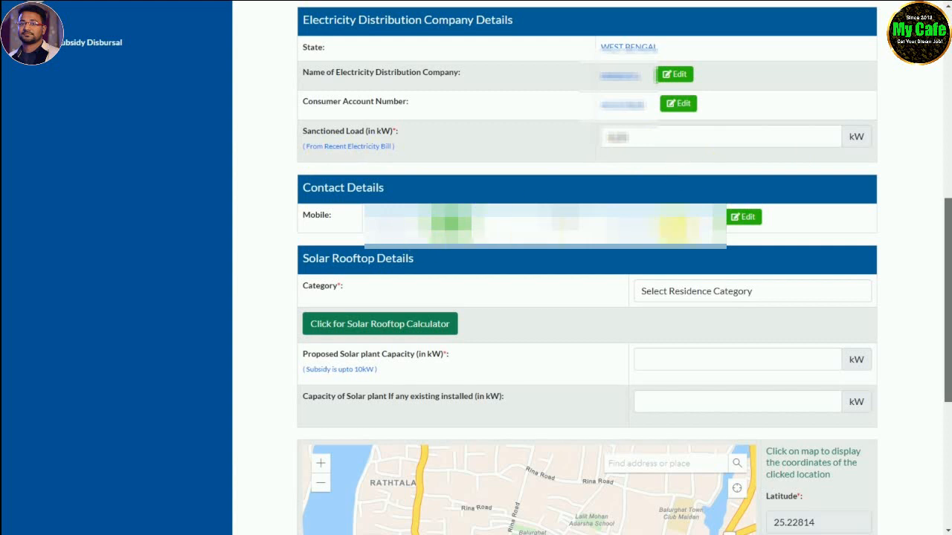
left_click(706, 291)
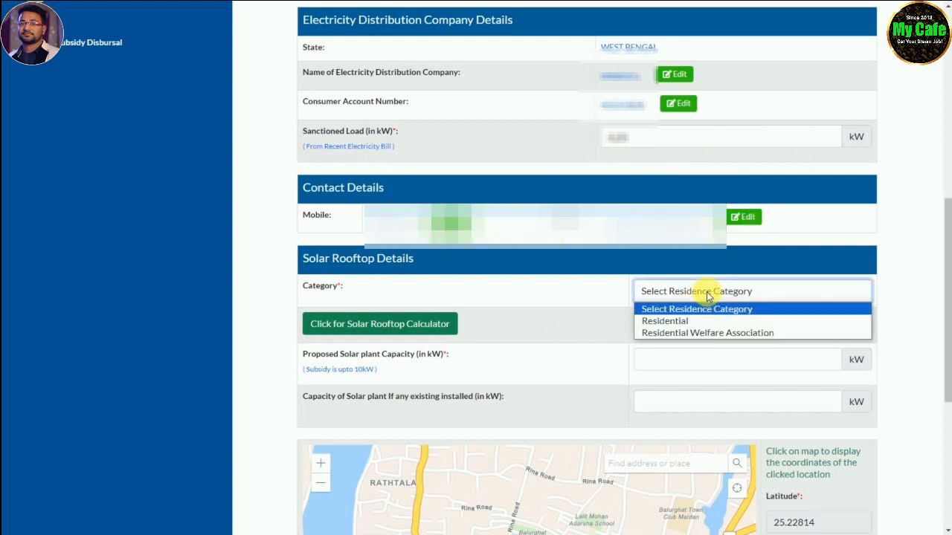
left_click(692, 325)
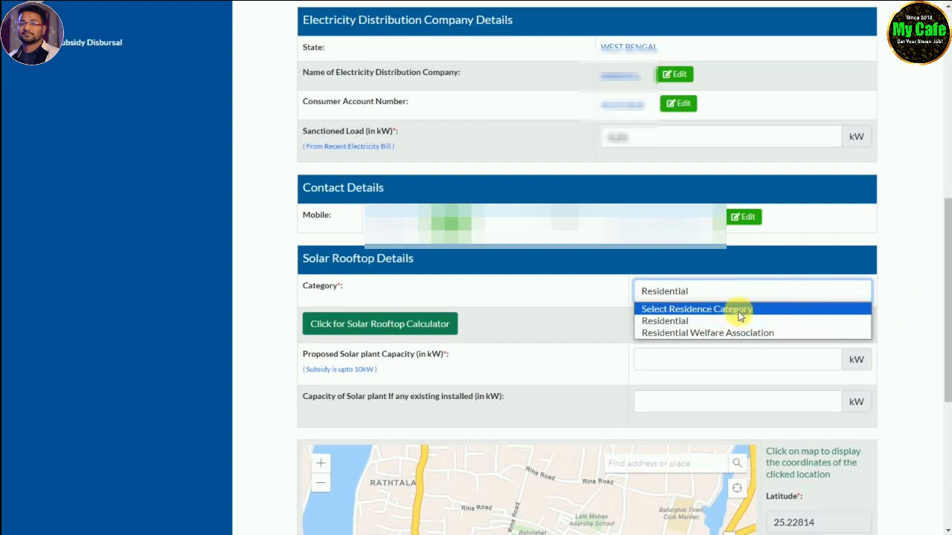
left_click(733, 320)
left_click(730, 293)
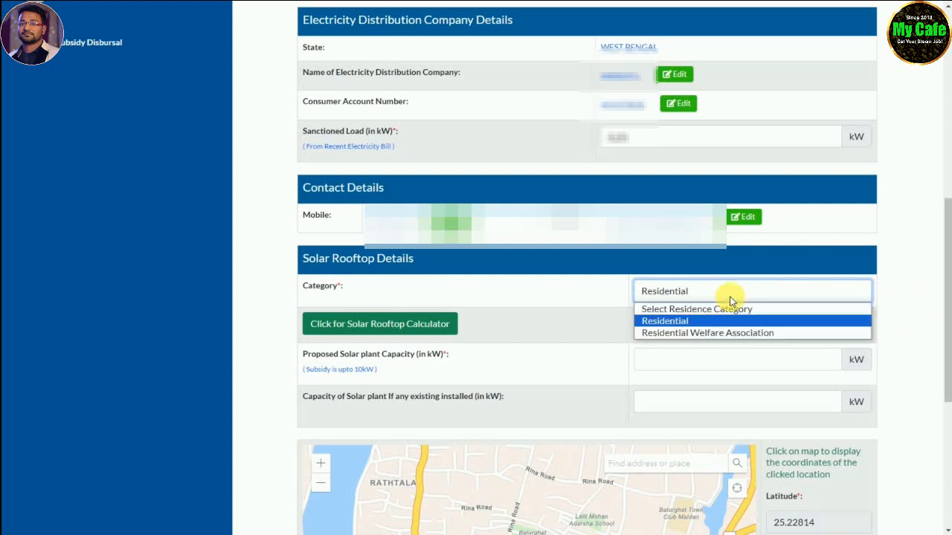
left_click(680, 322)
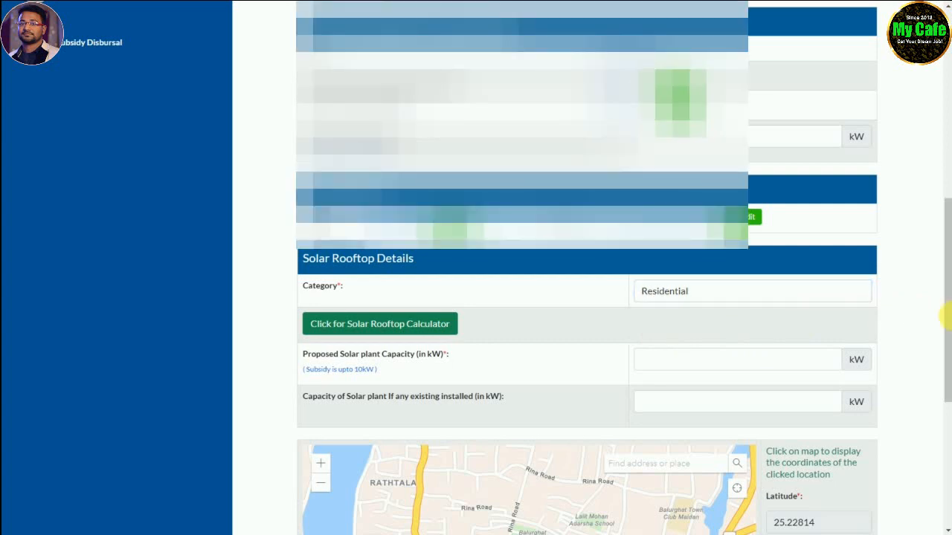
left_click_drag(944, 316, 944, 379)
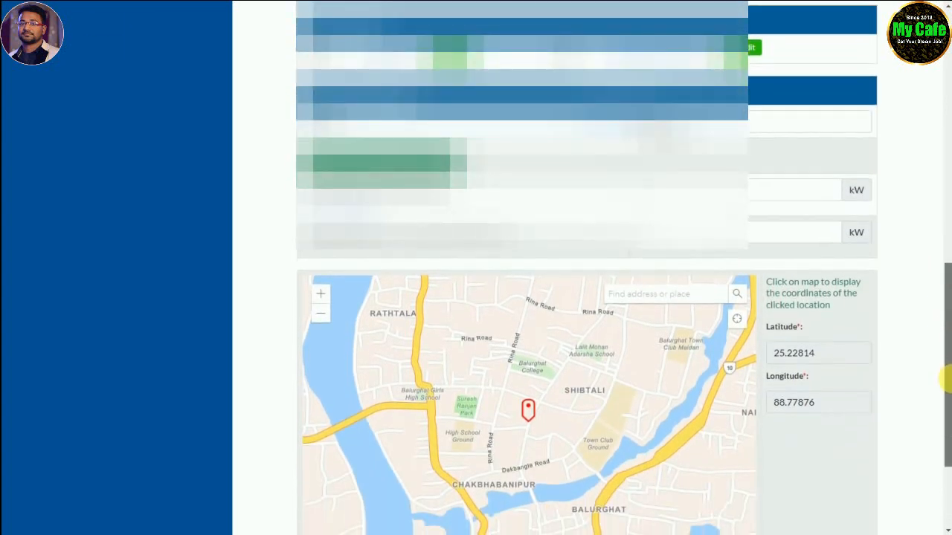
Enter 0.23 kW as both the proposed and existing solar plant capacity.
left_click(767, 194)
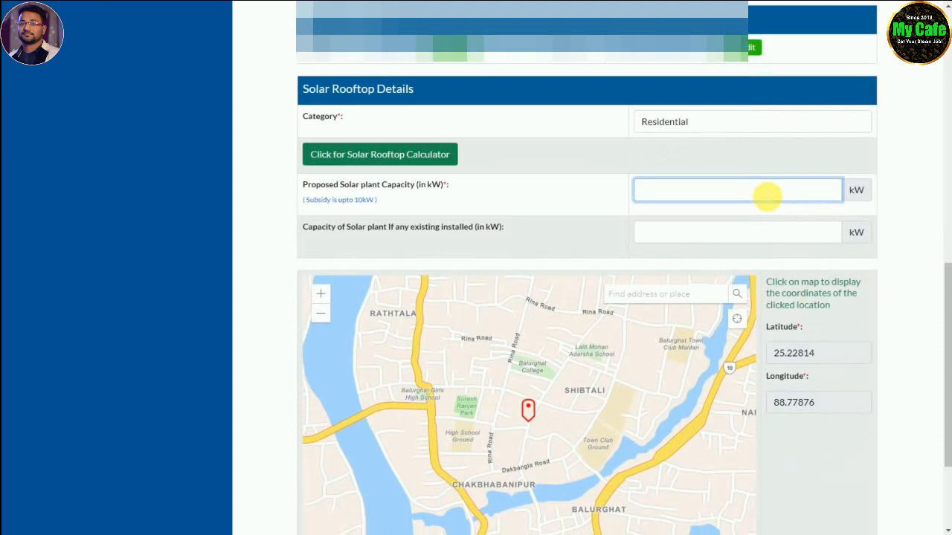
type("0.23")
left_click(924, 226)
left_click(748, 233)
type("0.23")
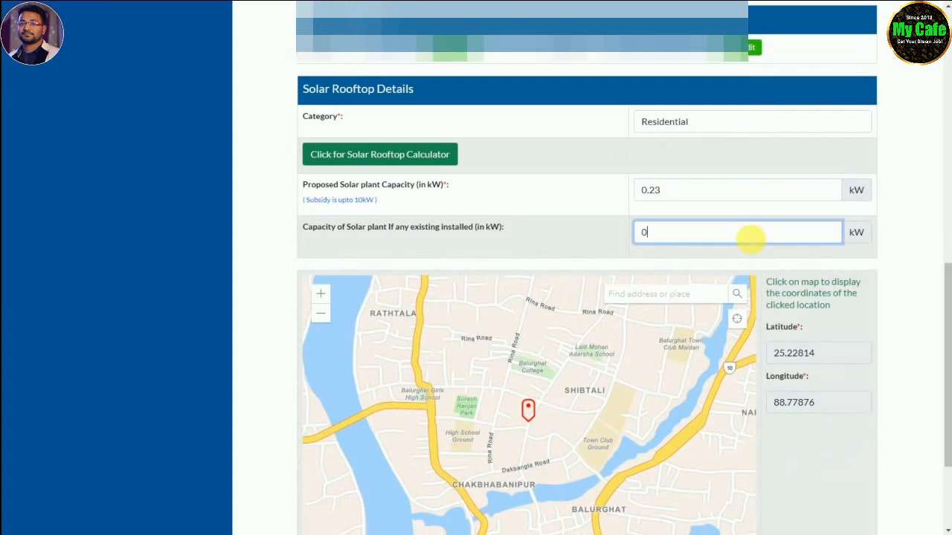
left_click_drag(947, 364, 947, 433)
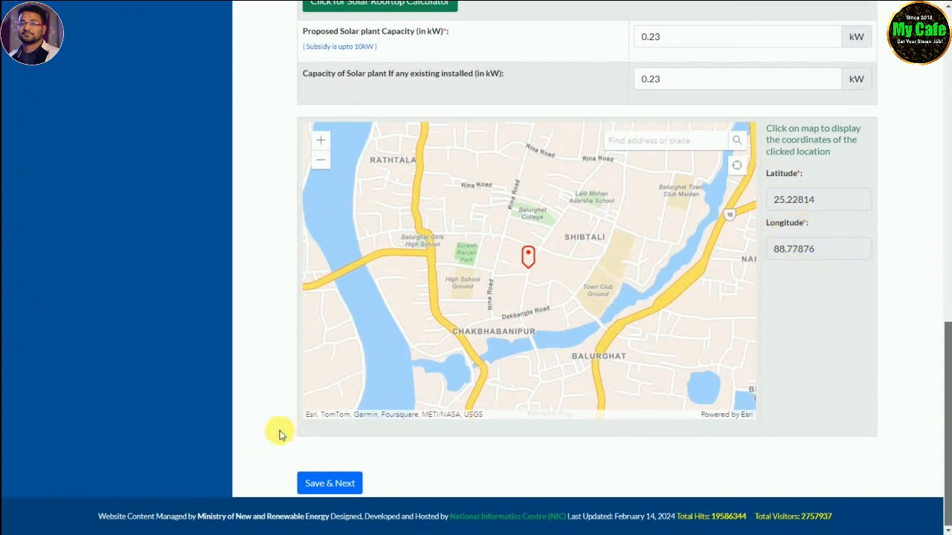
After the 'less than 1' error, change proposed capacity to 2 kW and Save & Next.
left_click(333, 484)
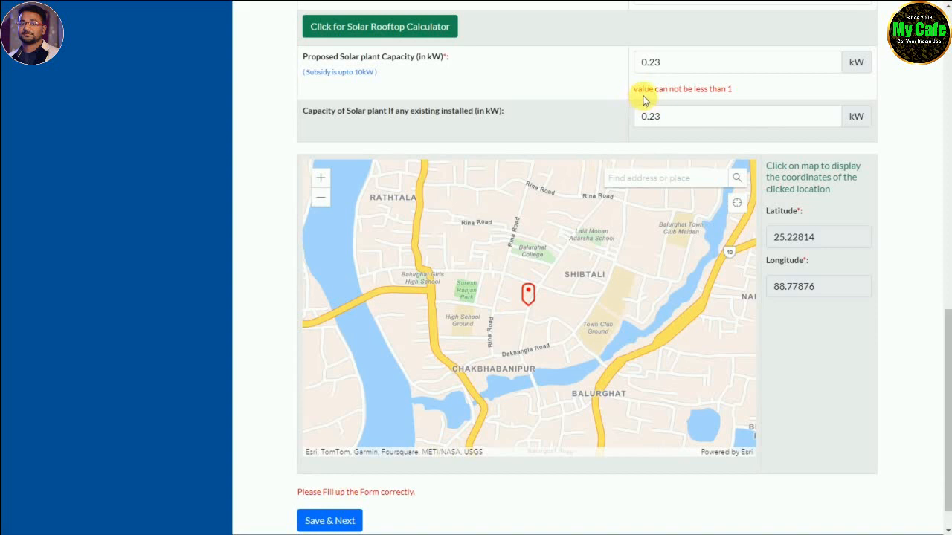
left_click_drag(670, 64, 633, 73)
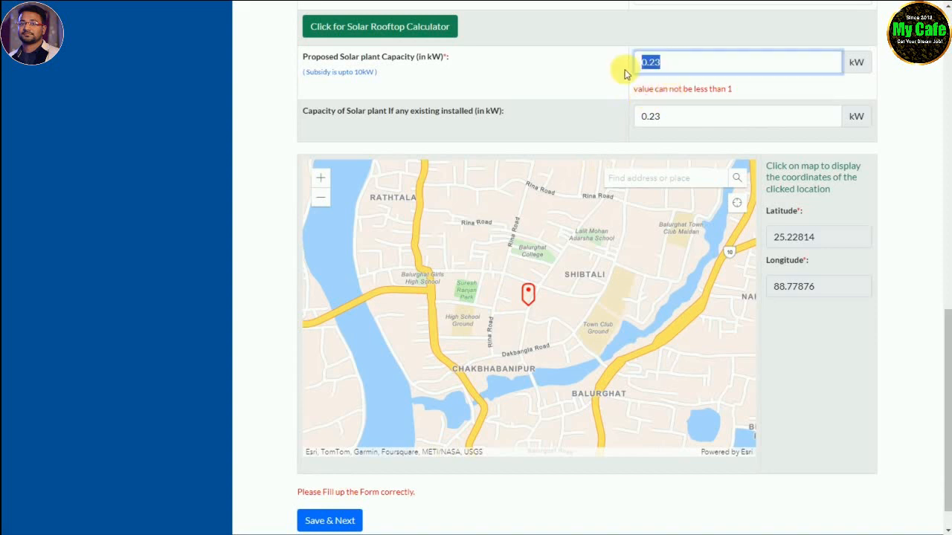
type("1")
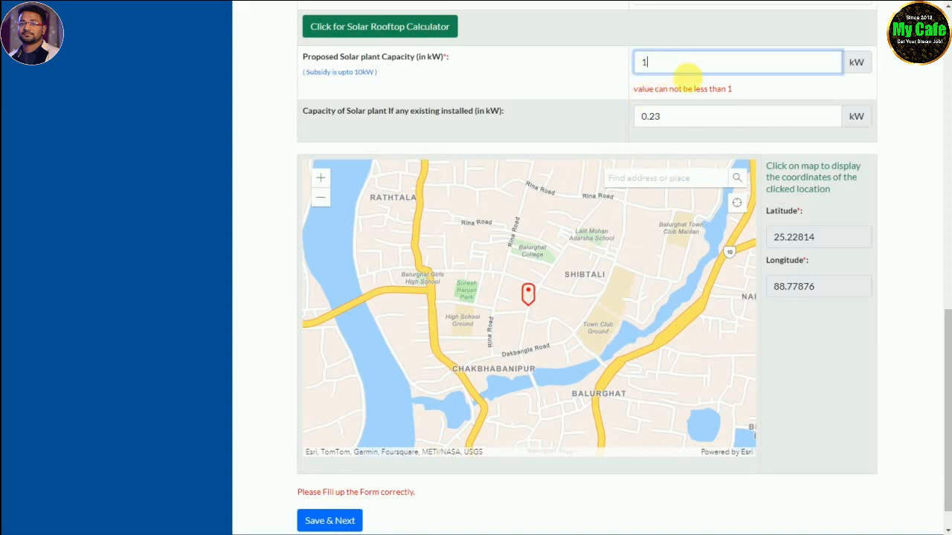
left_click(918, 100)
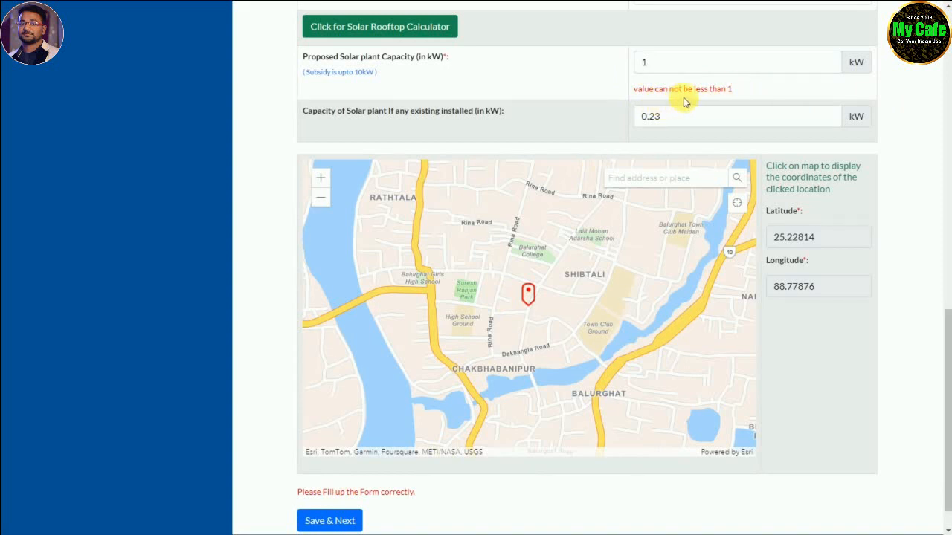
left_click_drag(664, 68, 632, 78)
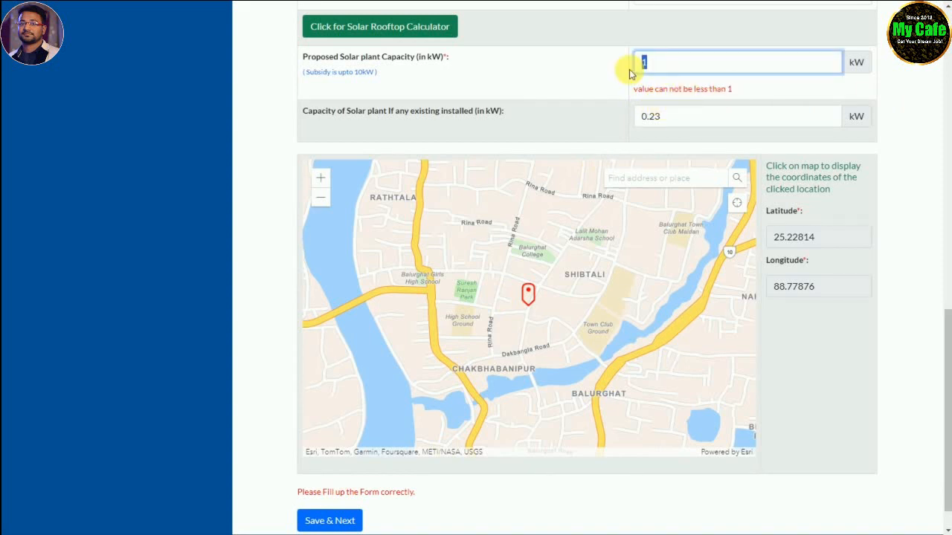
type("2")
left_click(889, 100)
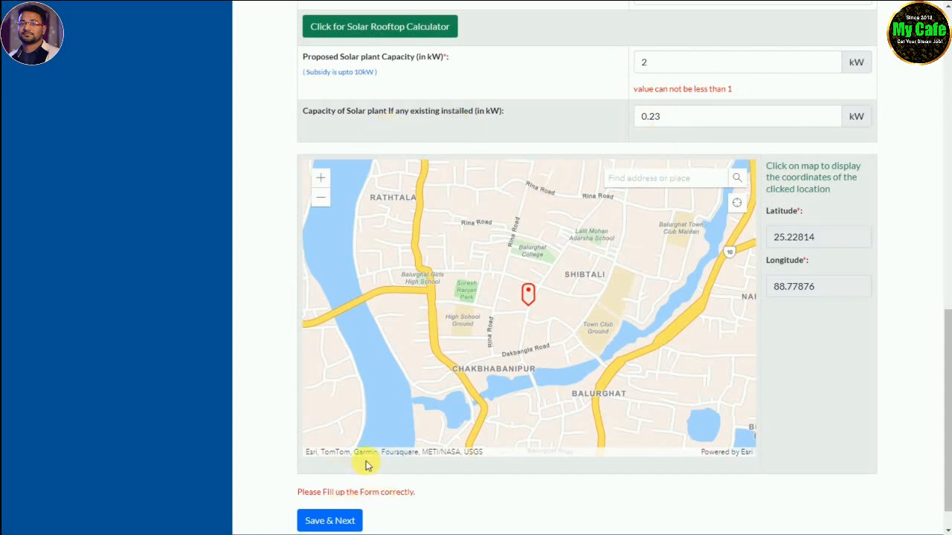
left_click(336, 525)
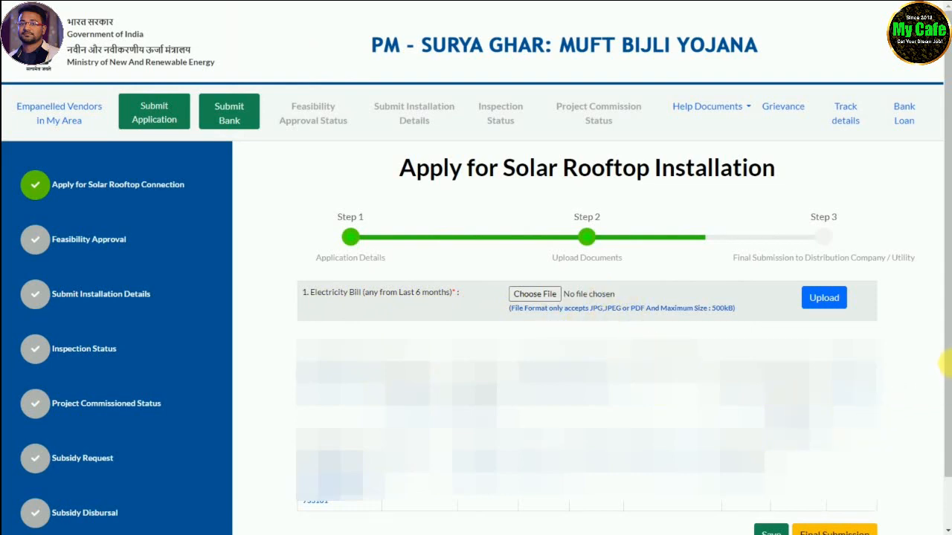
Attach BILL.pdf from the Downloads folder as the electricity bill and upload it.
scroll(943, 364, "down", 2)
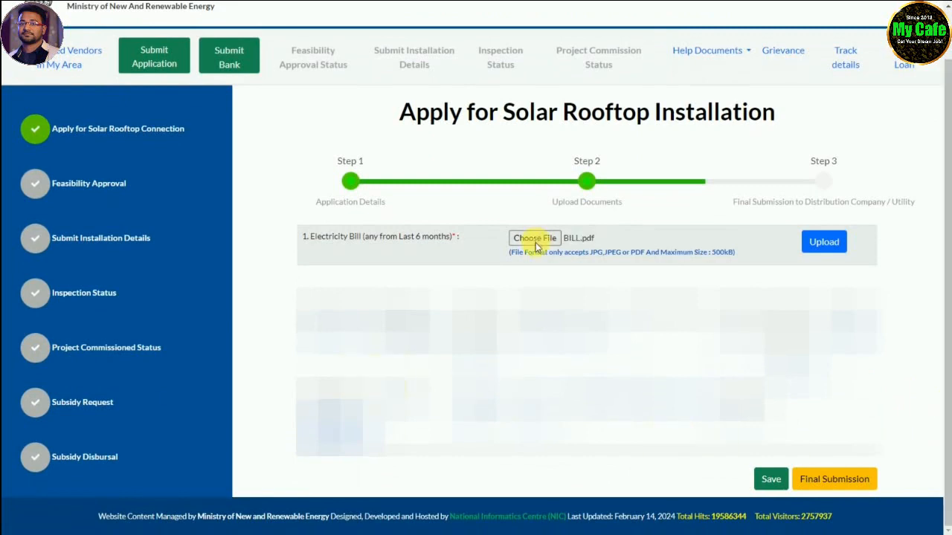
left_click(534, 238)
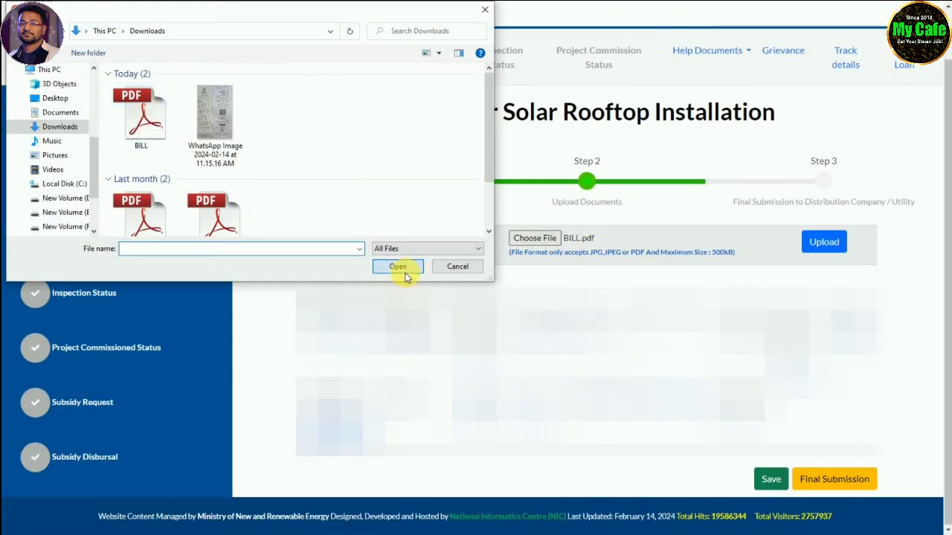
left_click(141, 115)
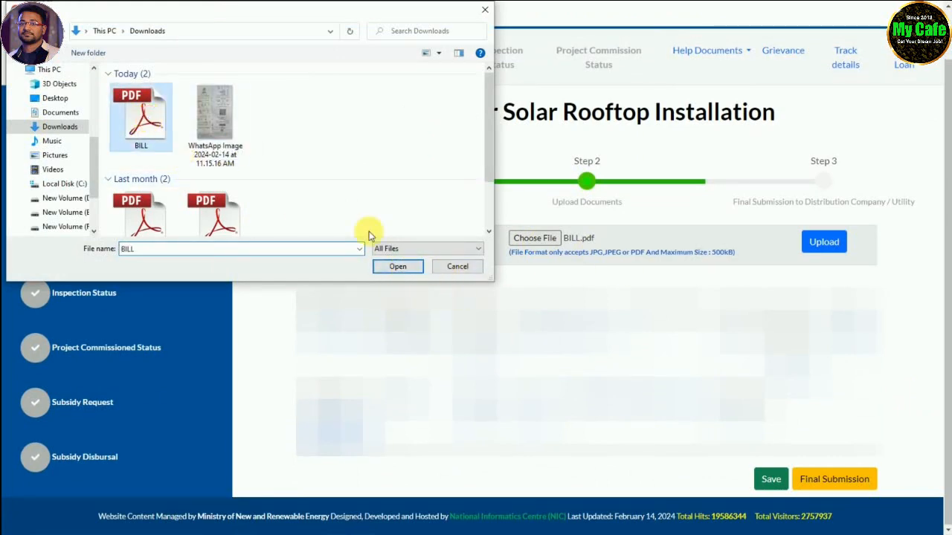
left_click(402, 268)
left_click(820, 244)
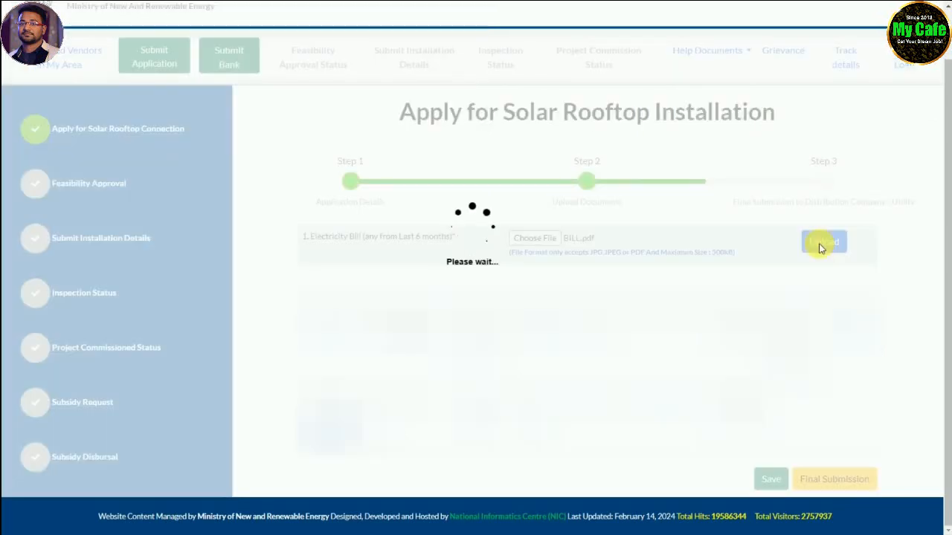